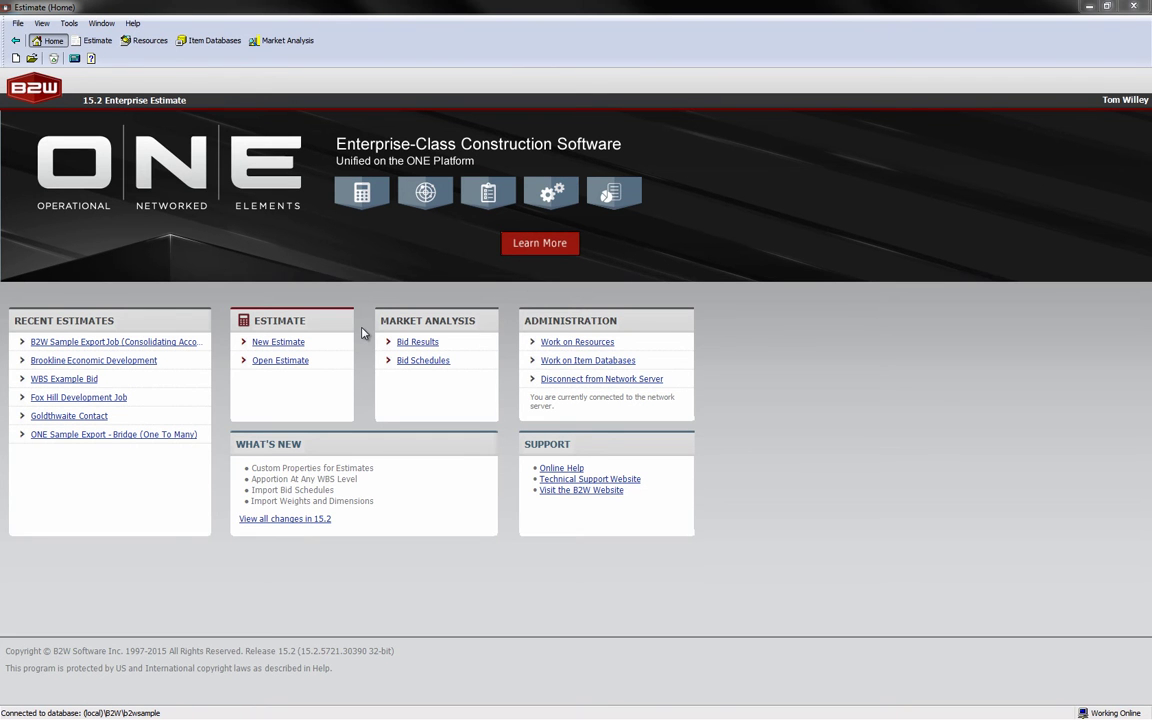
Examine the details of the Excavation Crew template in the costing resources
click(601, 349)
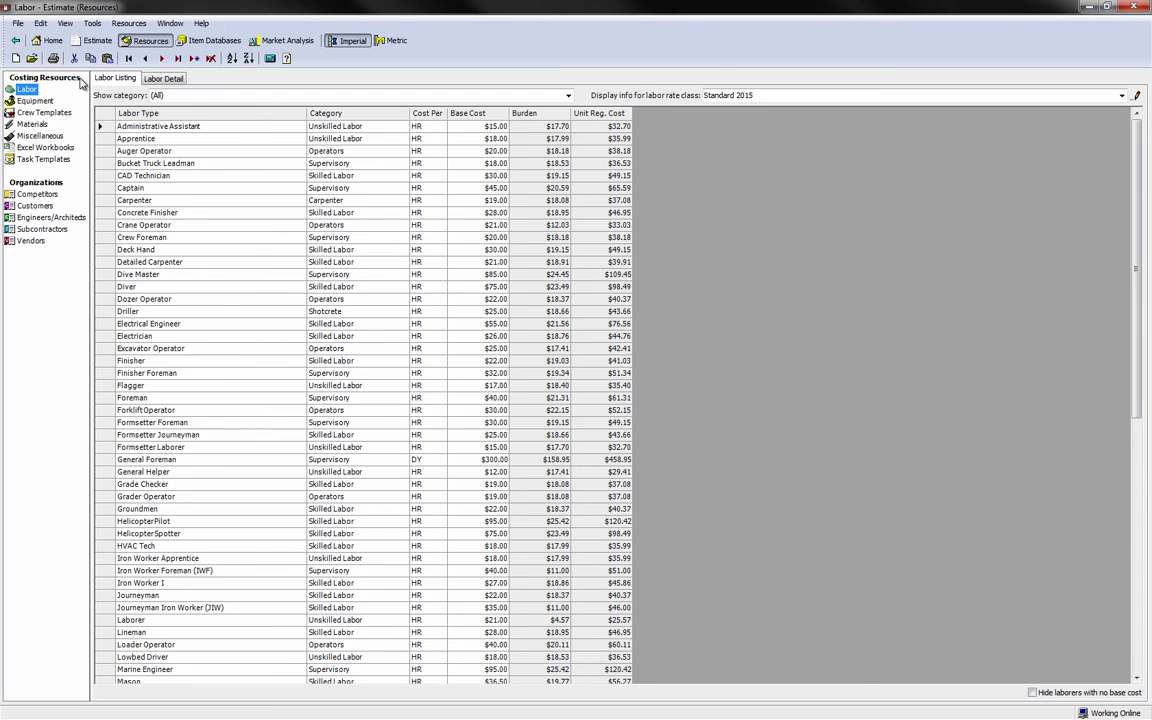
click(30, 113)
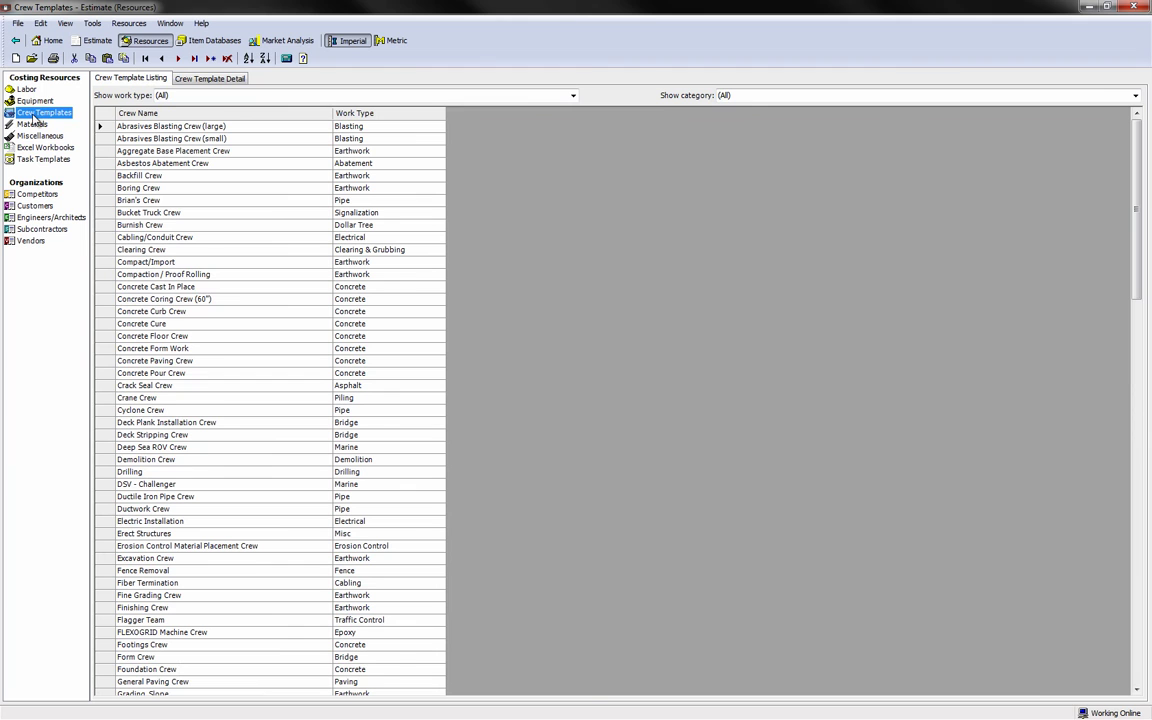
click(107, 561)
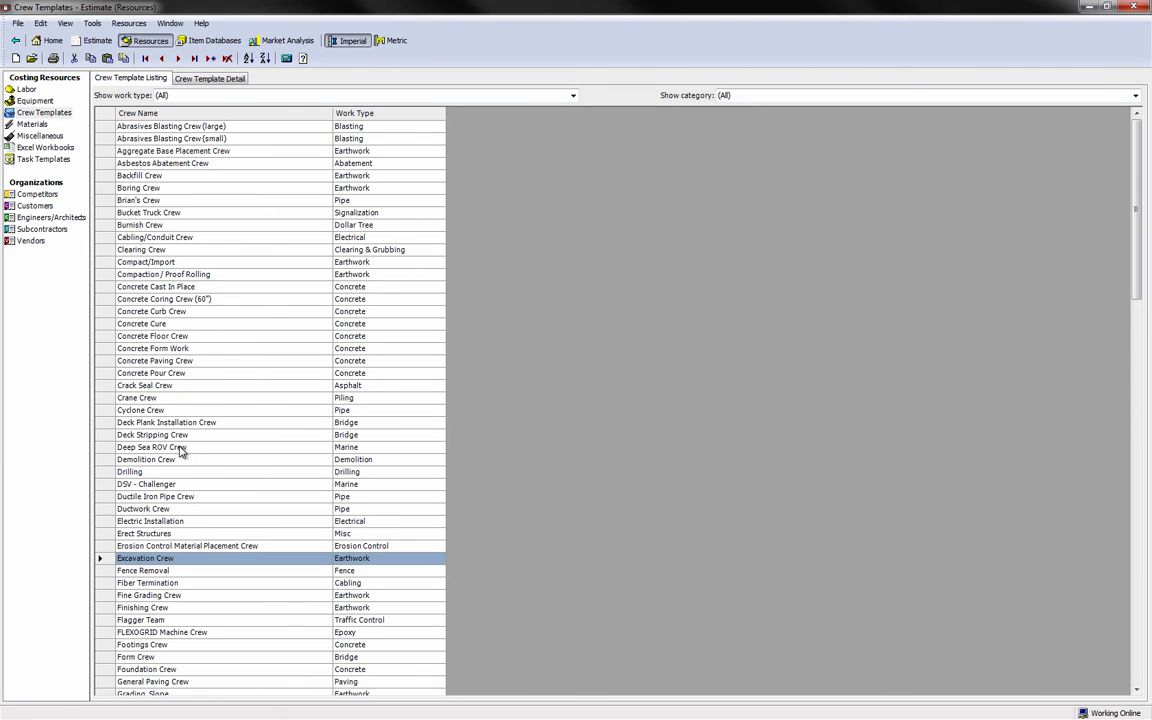
click(202, 82)
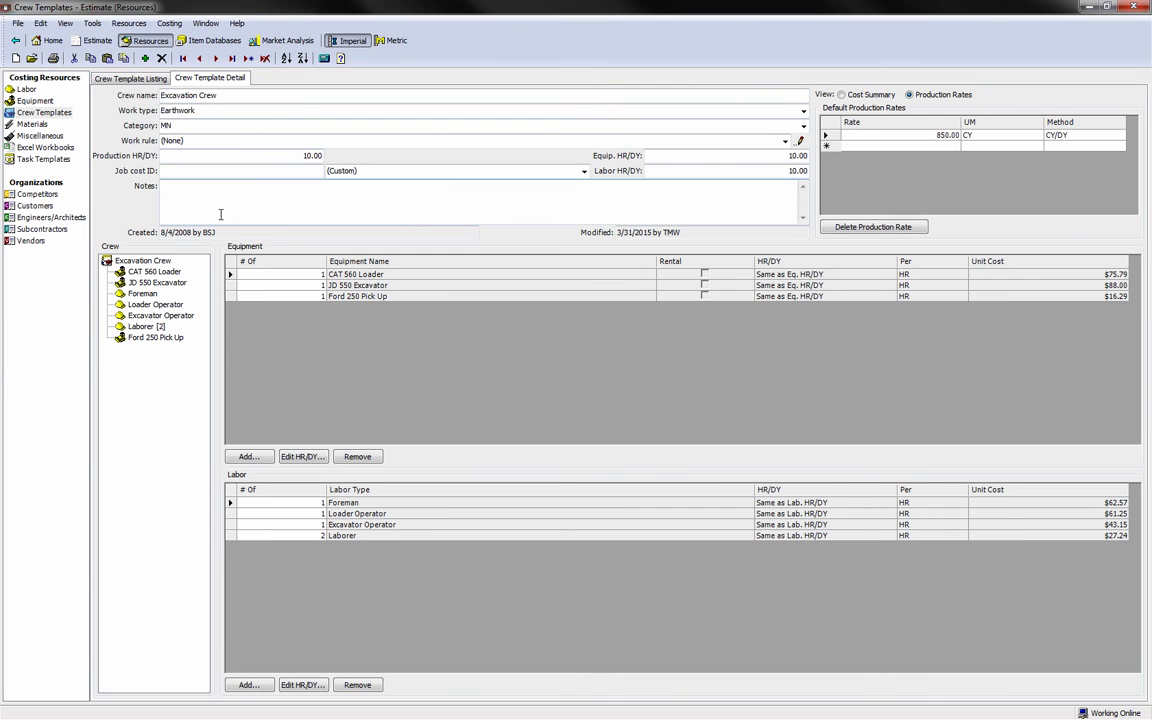
Examine the crew components under item 2030051, Structural Excavation (For Water Line Adjustment), in the Arizona DOT item database
click(48, 40)
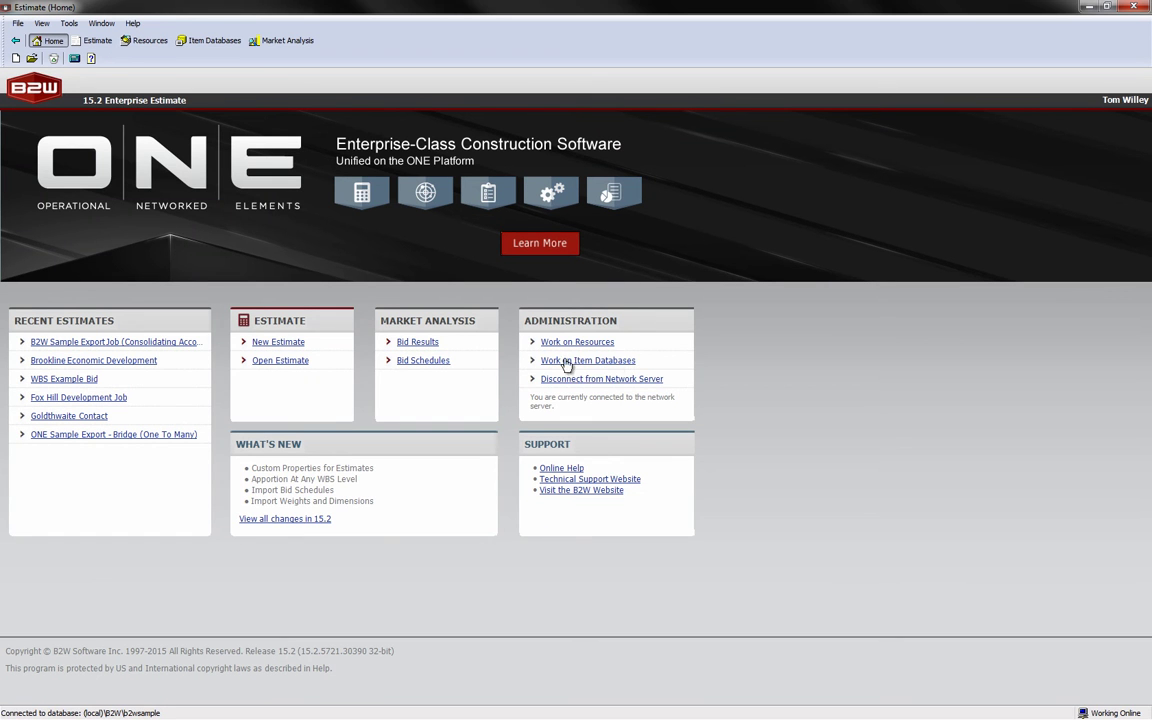
click(606, 364)
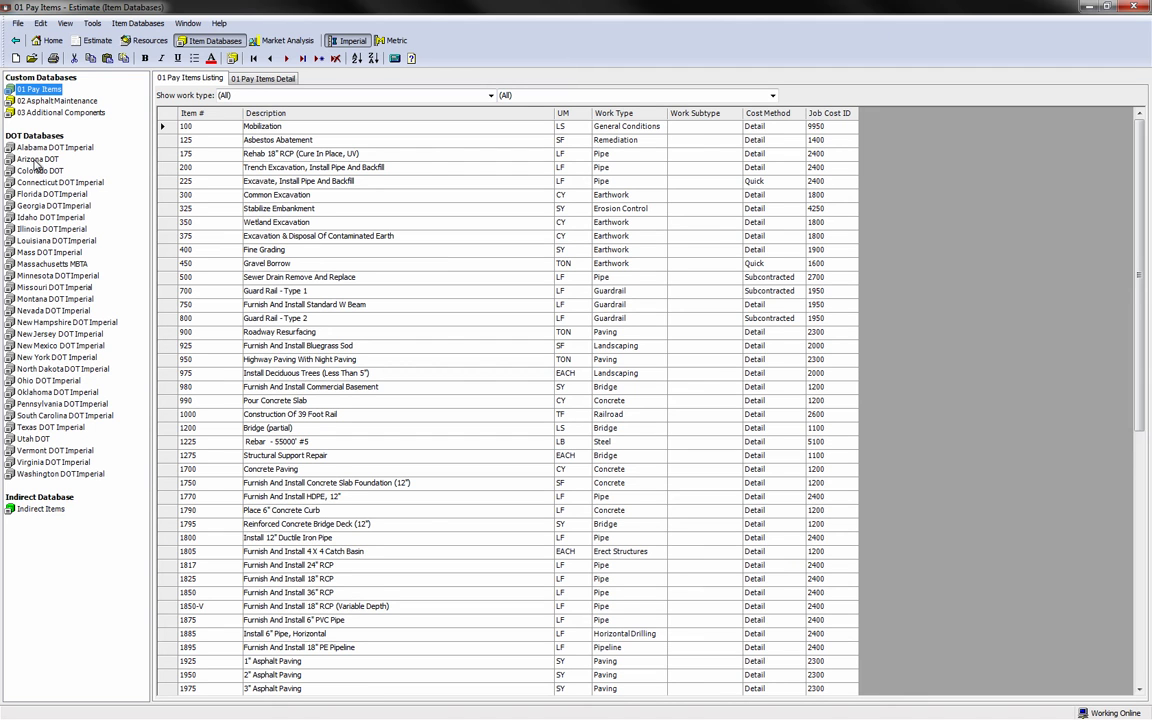
click(34, 160)
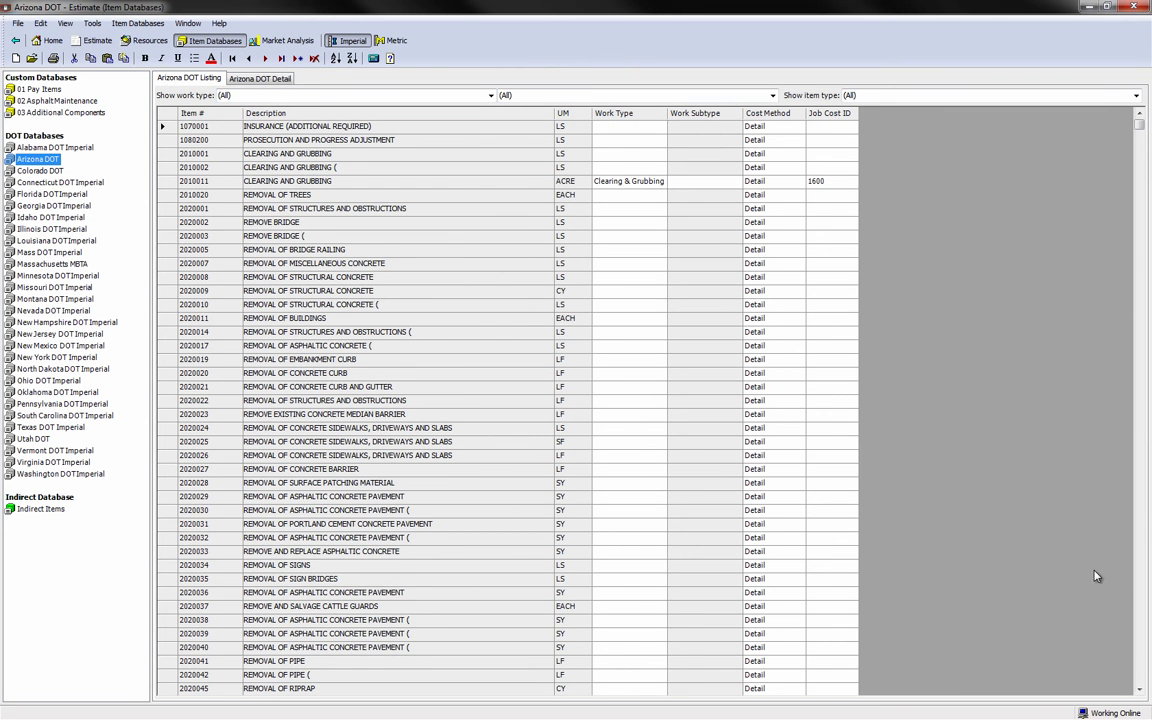
scroll(1145, 506, down, 15)
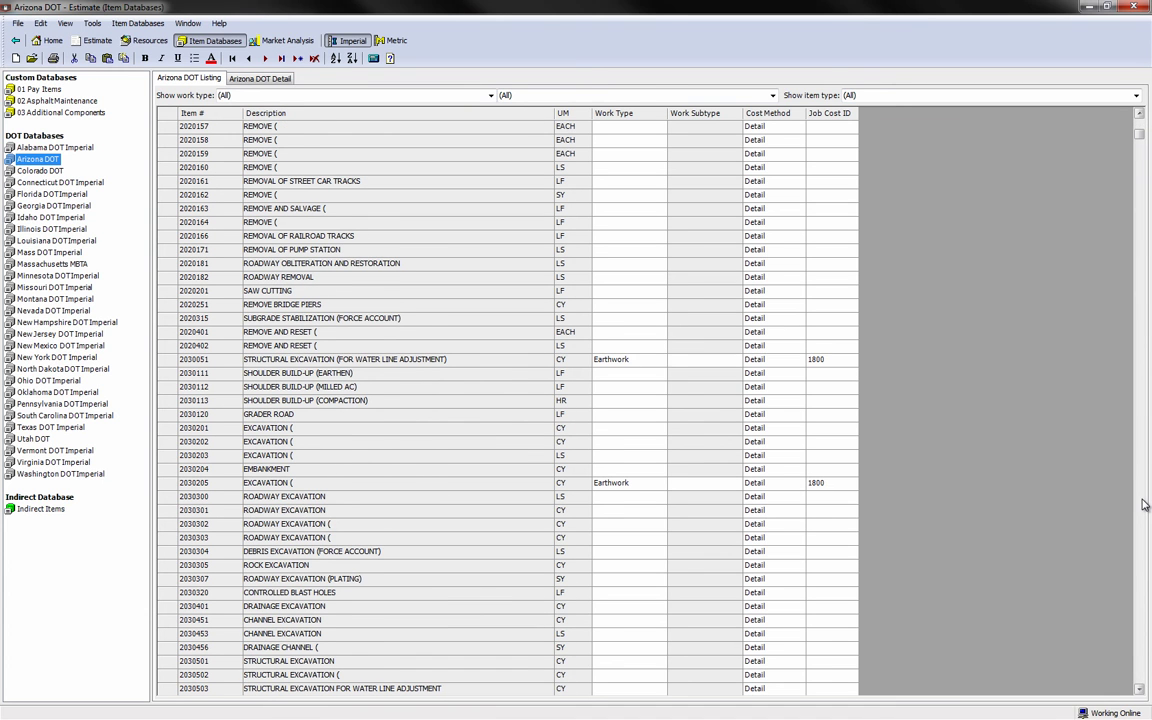
click(172, 360)
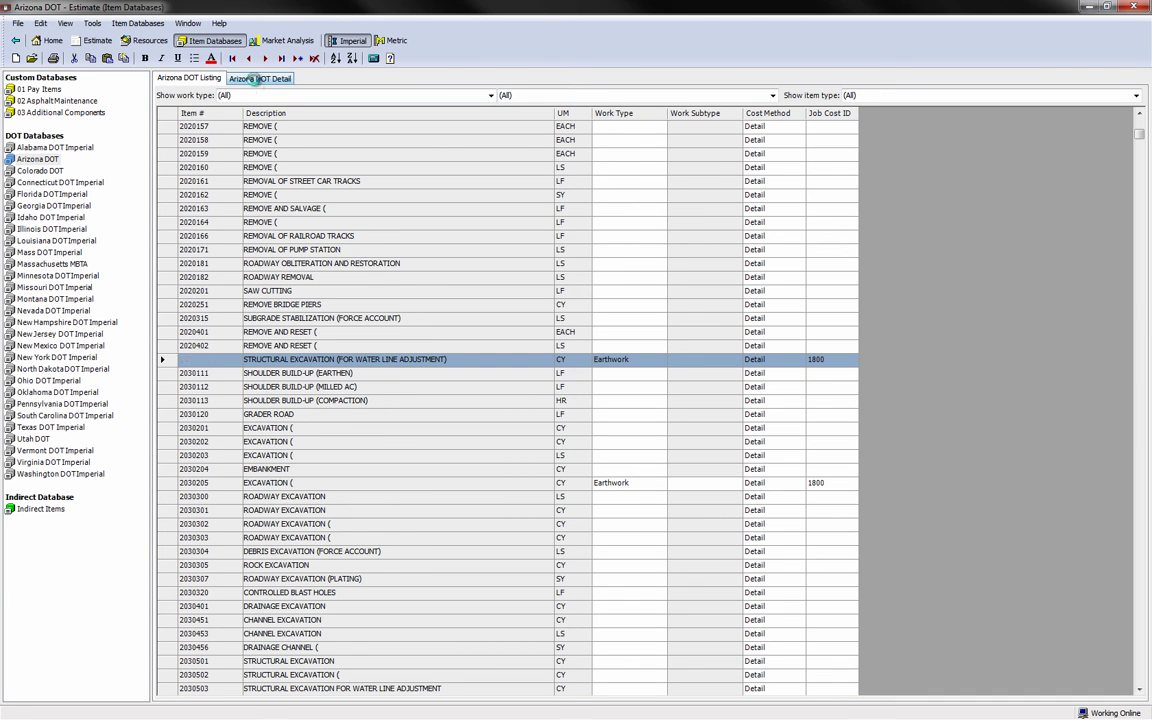
click(257, 79)
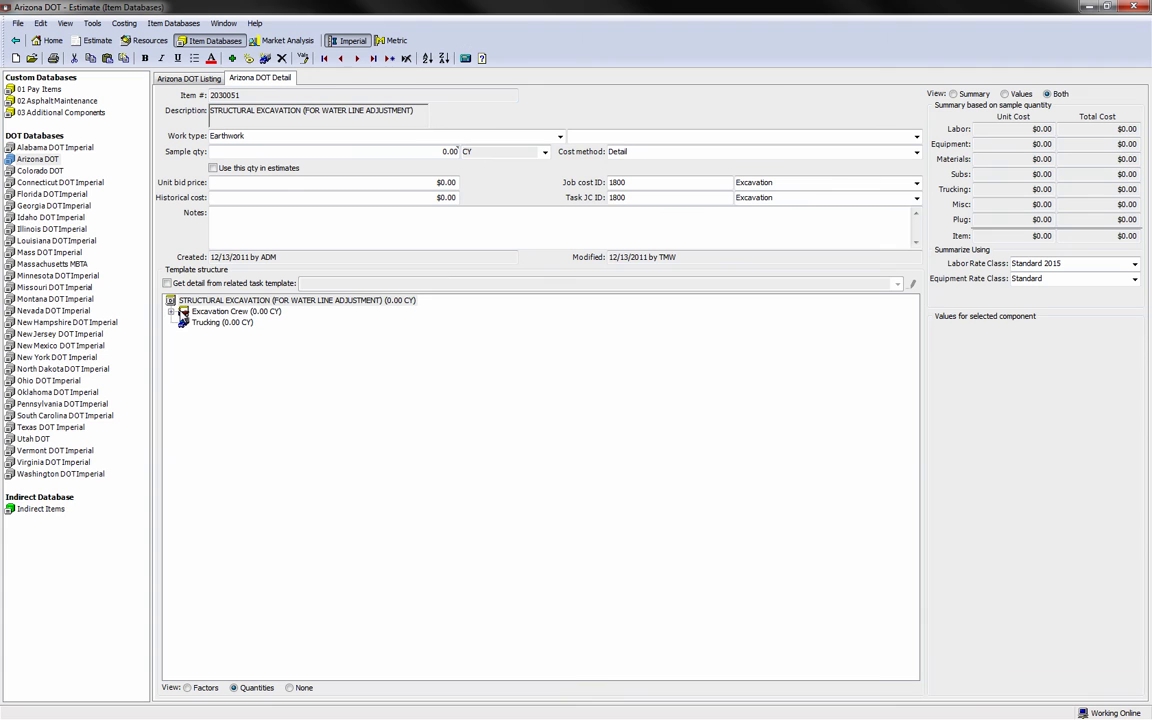
click(171, 311)
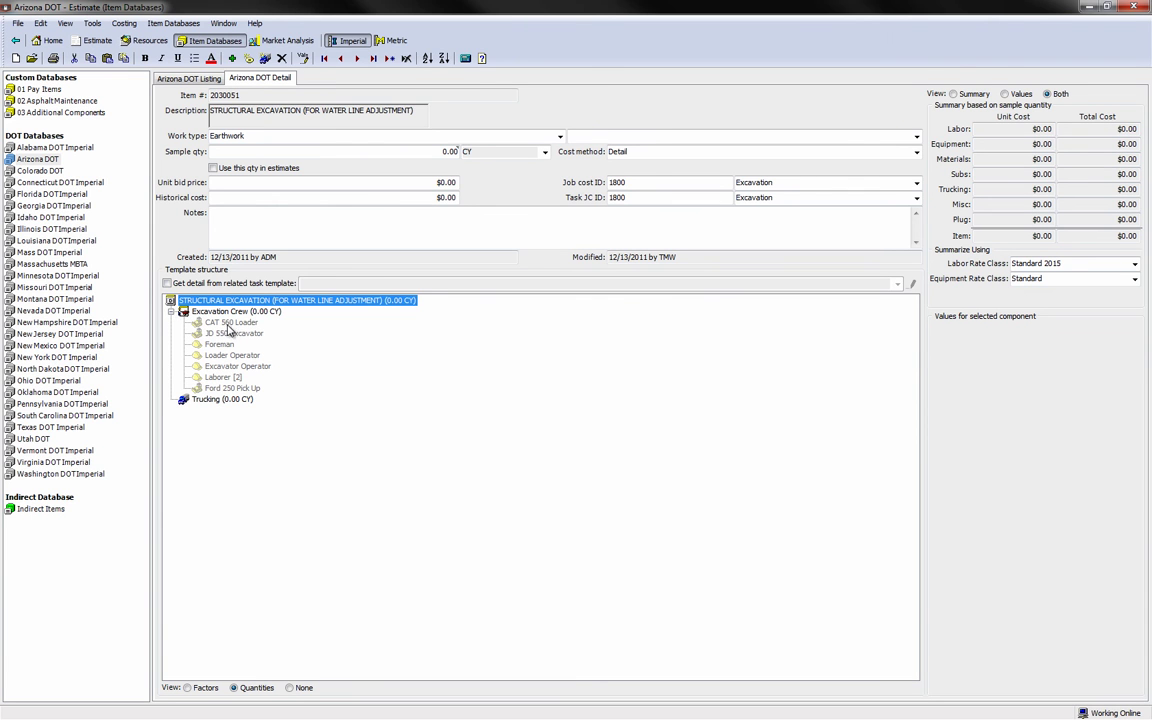
click(212, 311)
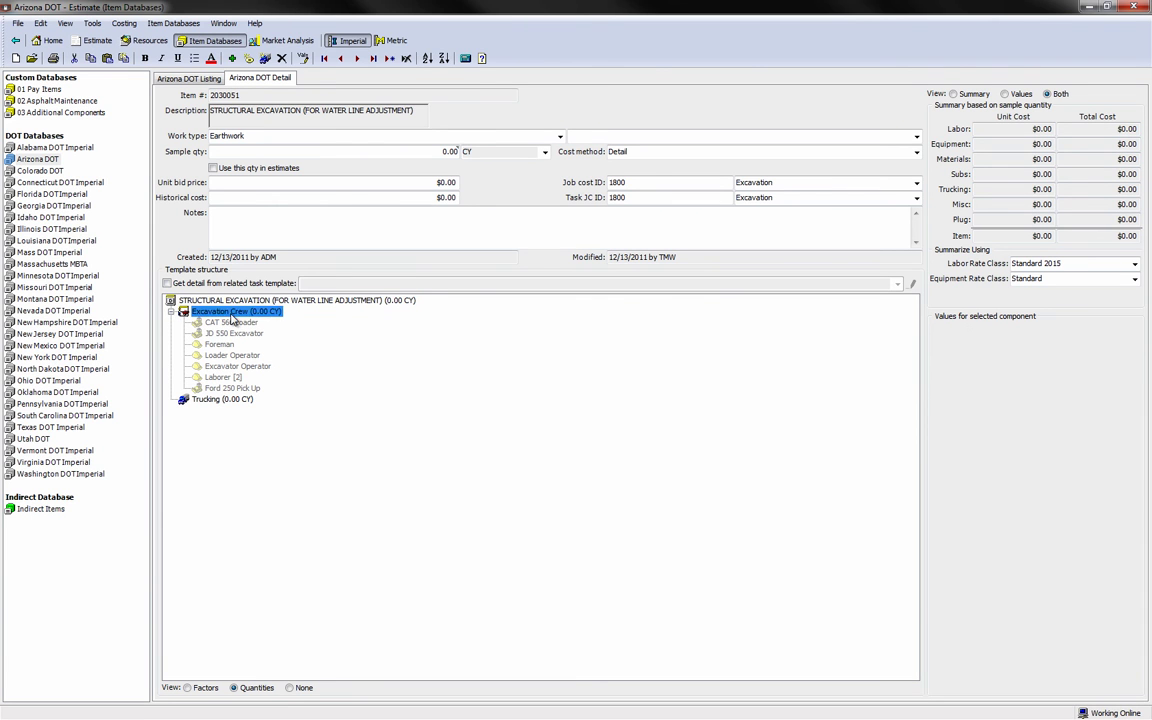
Examine the template structure of item 4010012, Portland Cement Concrete Pavement (12"), in the Arizona DOT database
click(166, 77)
scroll(1145, 611, down, 15)
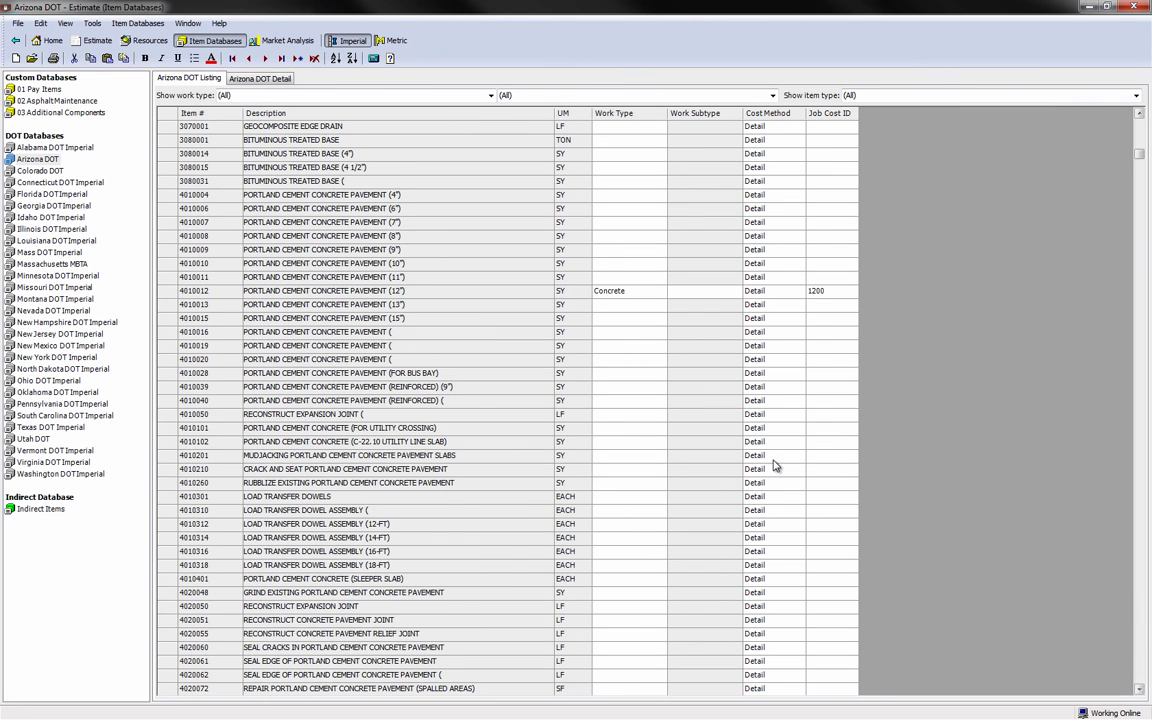
click(175, 290)
click(244, 81)
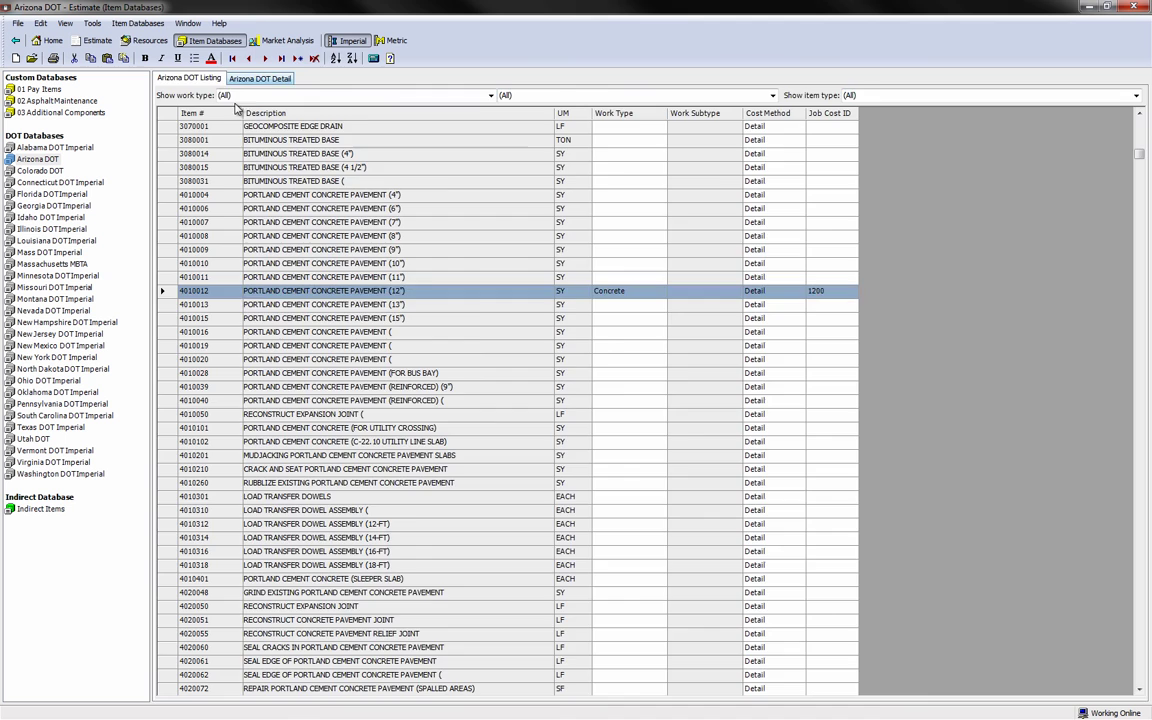
click(183, 322)
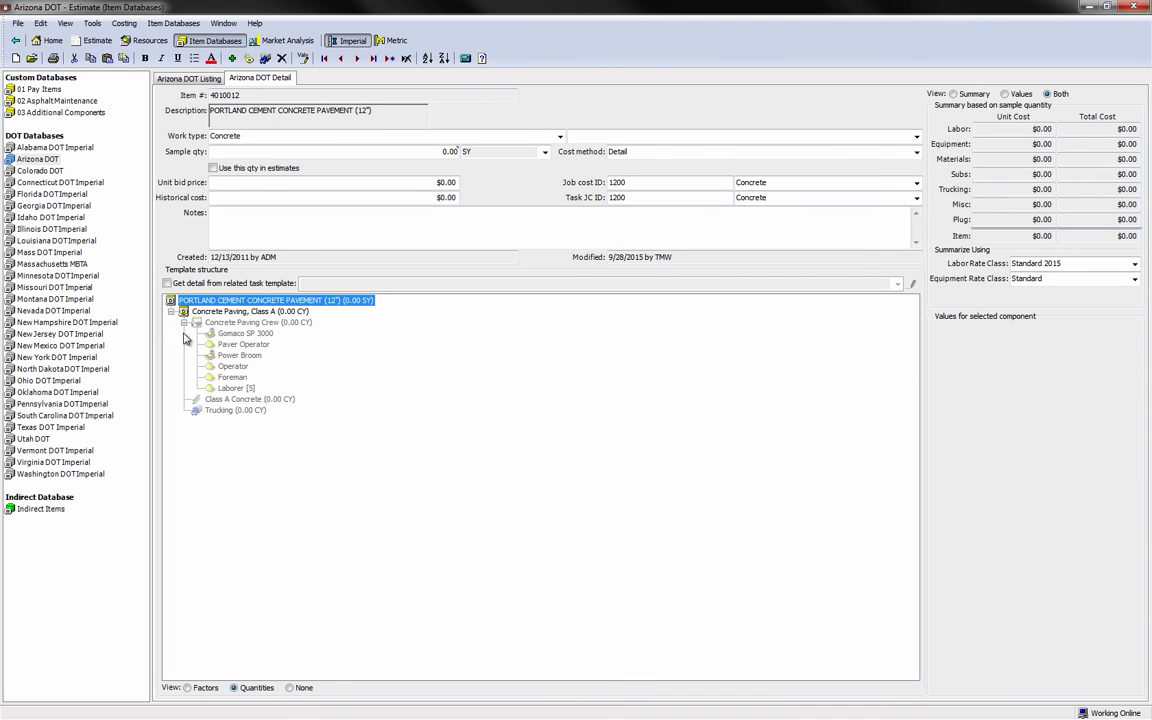
Start a new estimate titled Arizona DOT Bid with Arizona Department Of Transportation as the customer
click(52, 41)
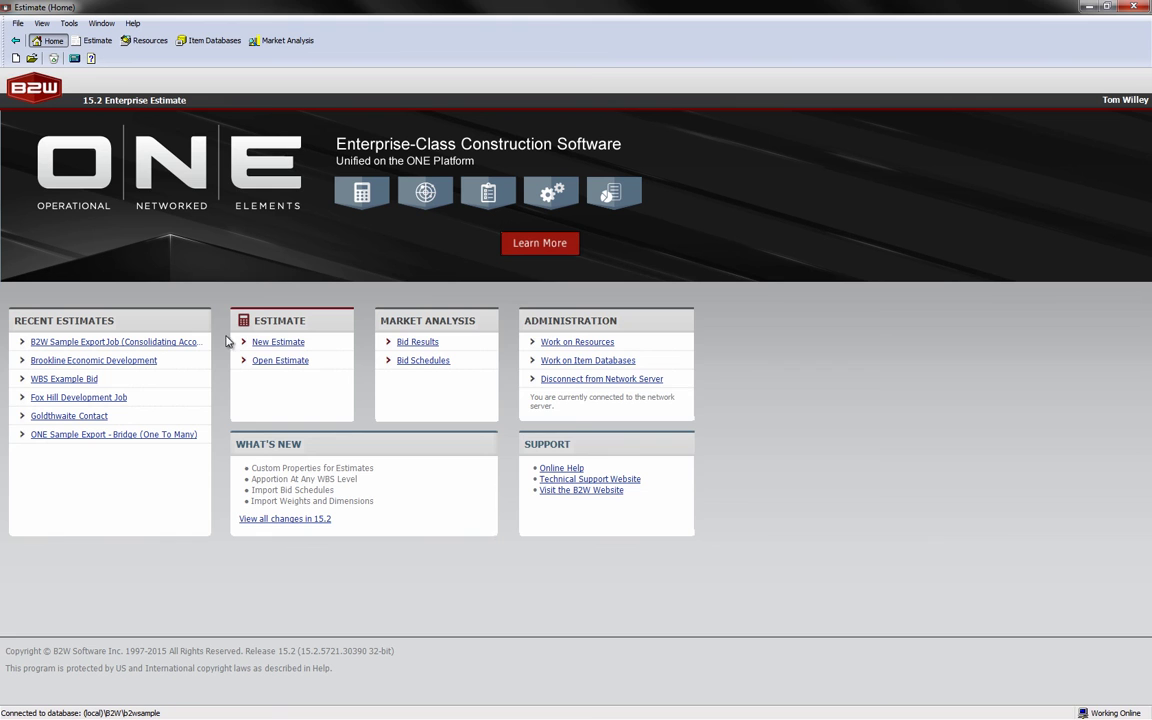
click(286, 346)
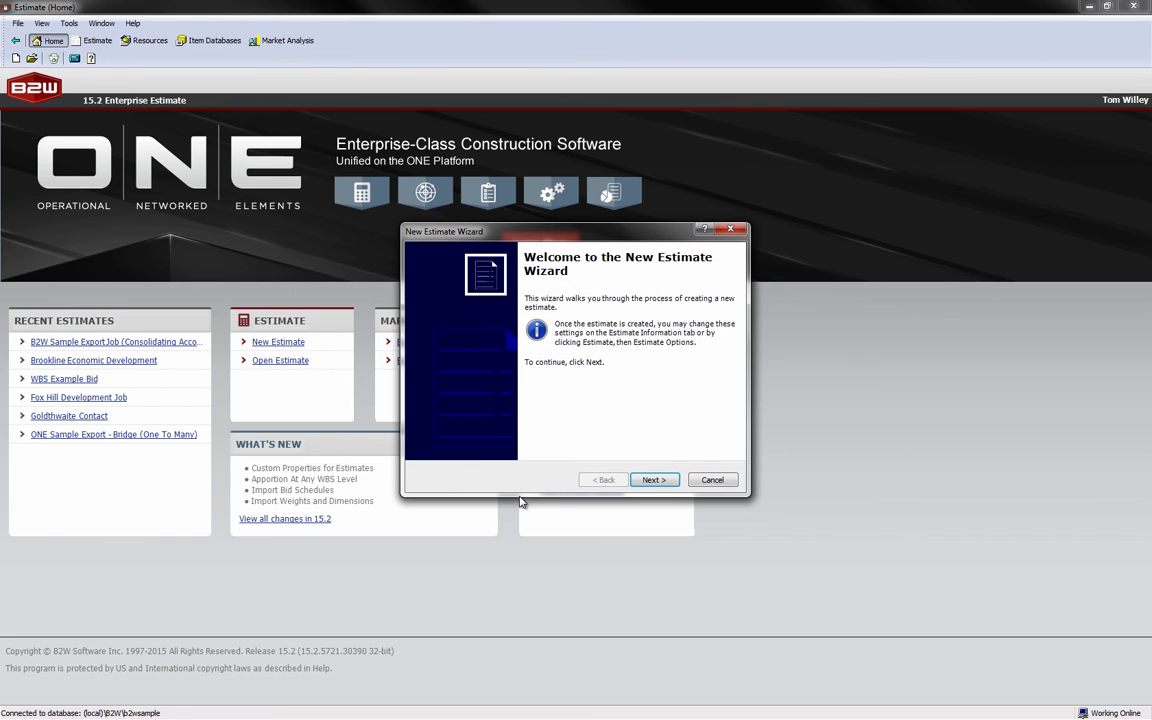
click(653, 480)
text(Ar)
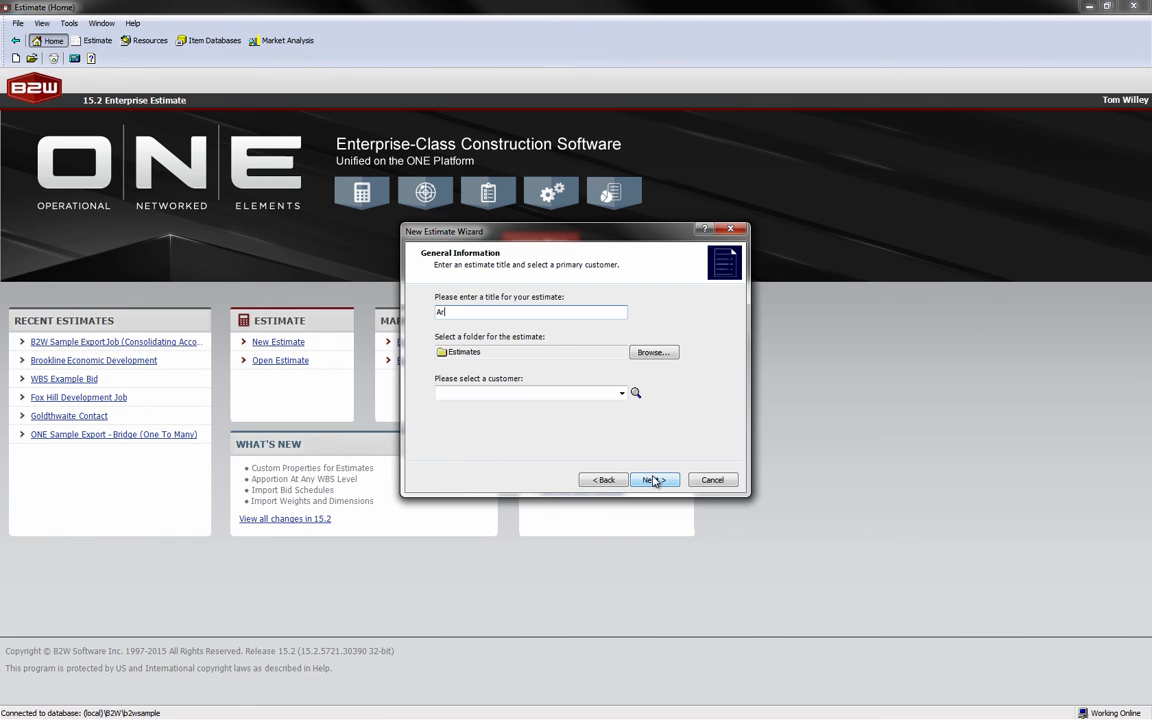
text(izona DOT bid)
click(497, 392)
text(Ar)
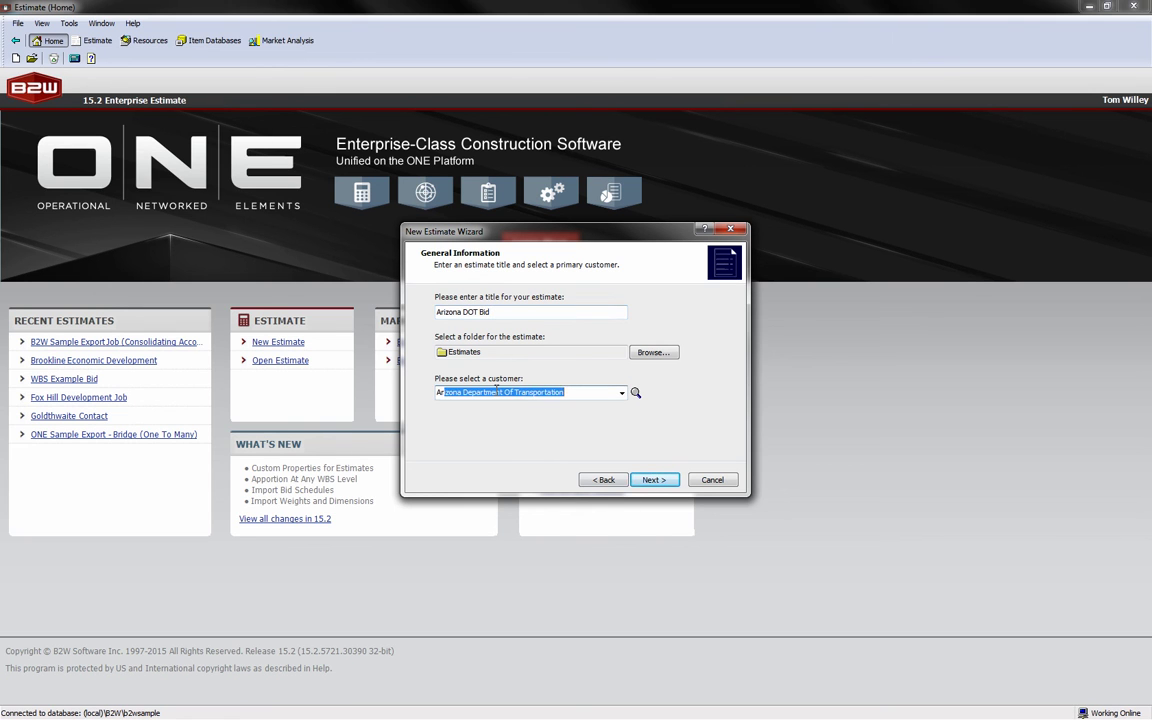
click(654, 480)
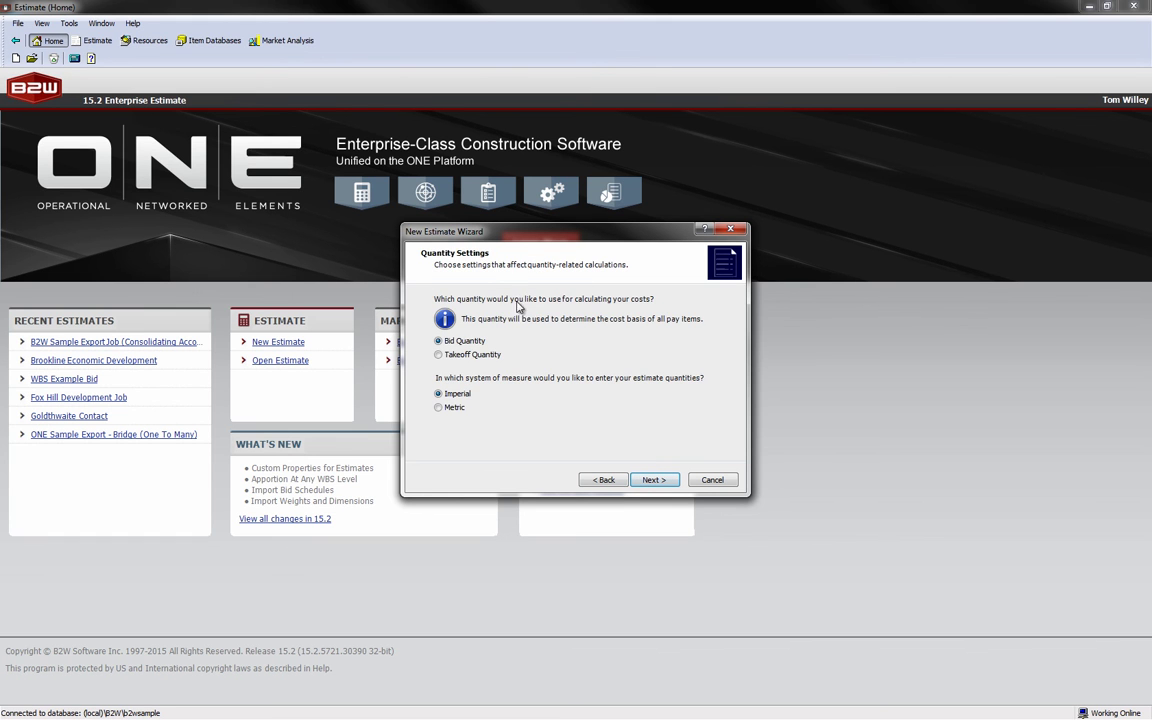
Create the estimate with Bid Quantity, Imperial units, and default rate classes Standard 2015 for labor and Standard for equipment
click(654, 480)
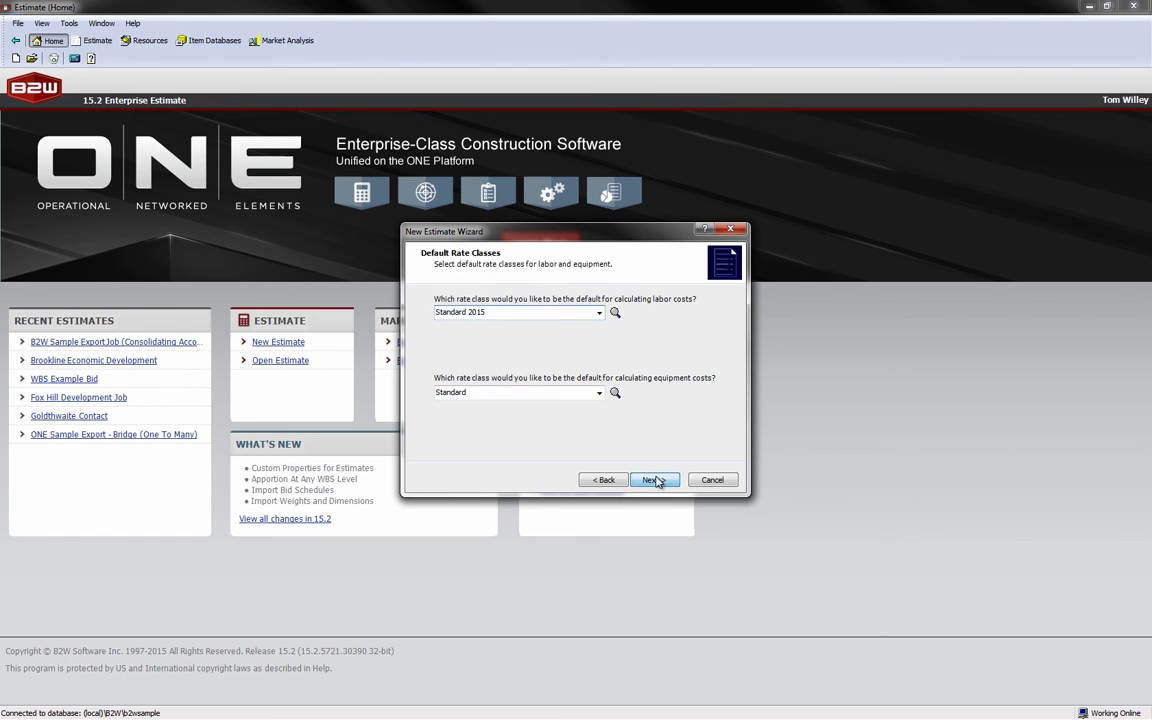
click(654, 480)
click(654, 480)
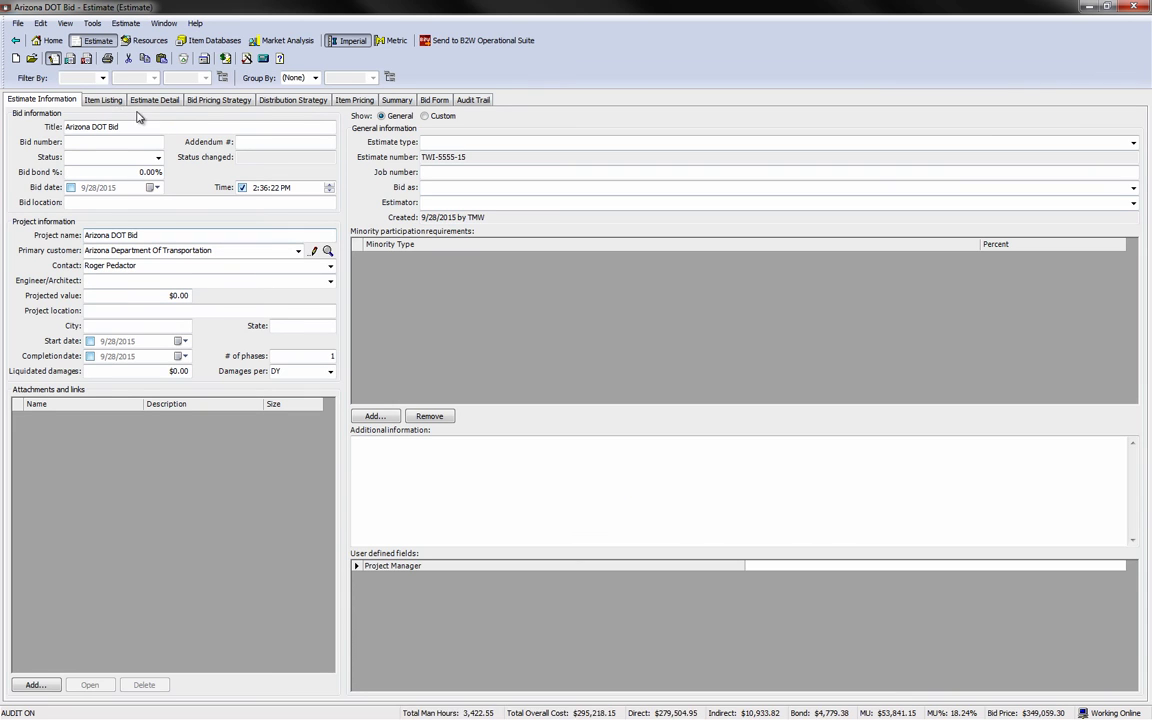
Start a pay item import into the estimate's item listing using the Expedite Transpolink format
click(104, 100)
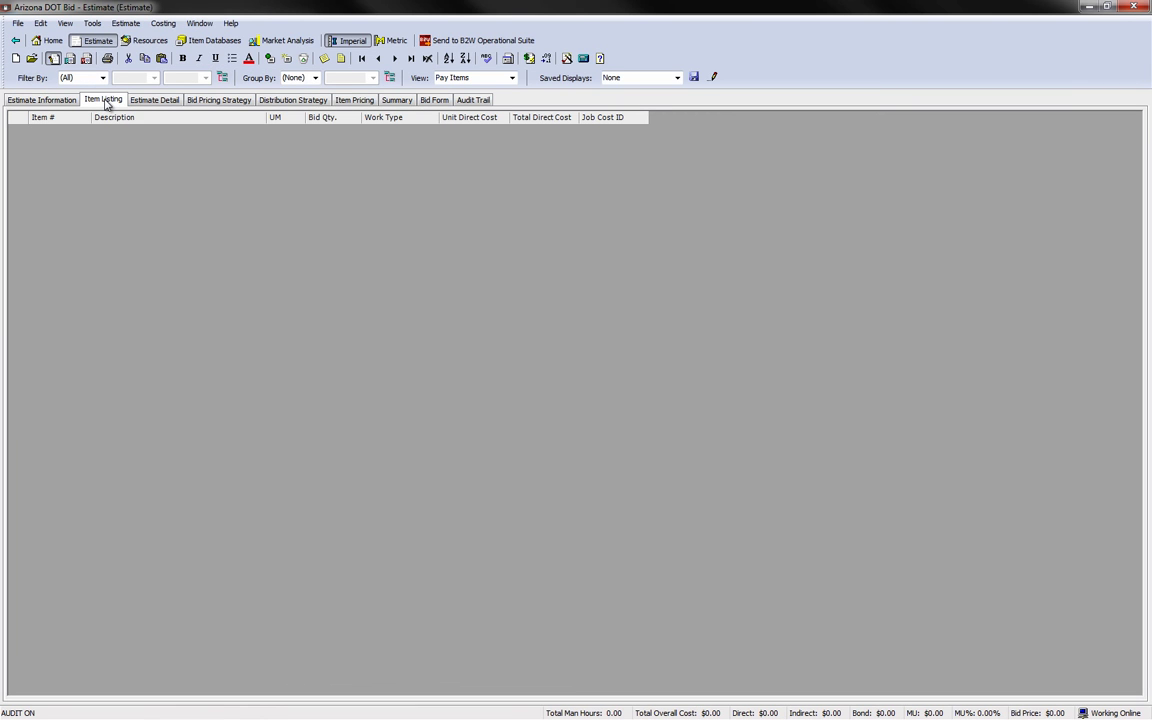
click(92, 23)
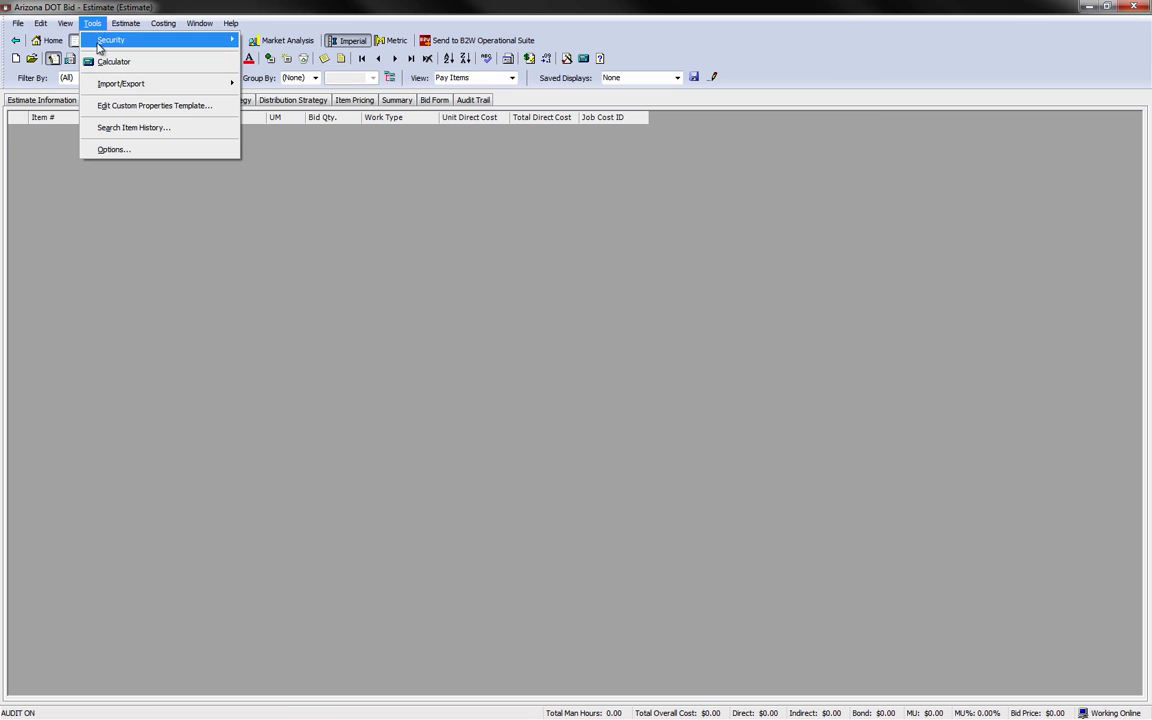
mouse_move(154, 83)
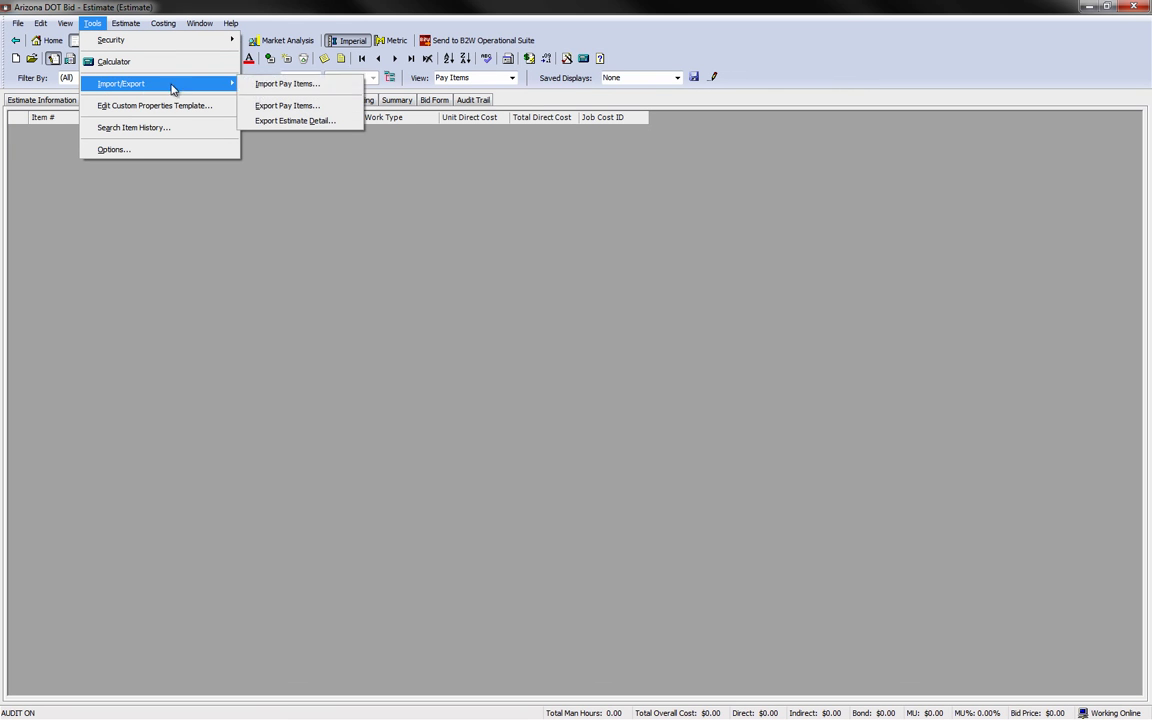
click(335, 88)
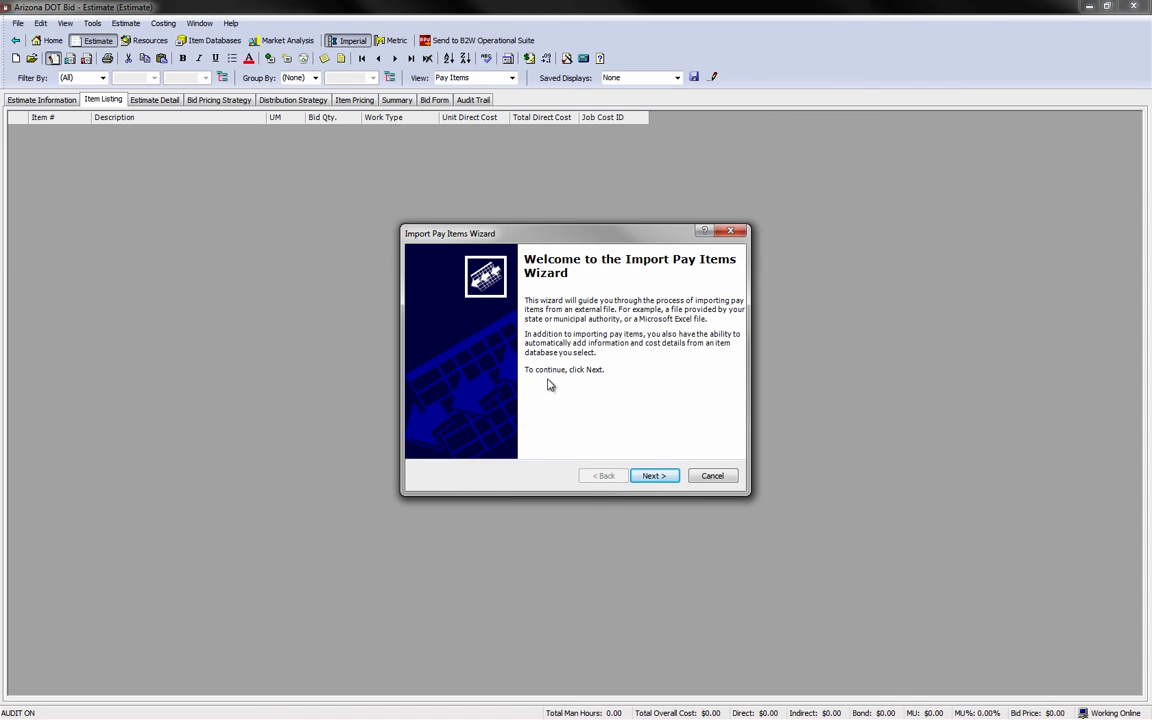
click(656, 477)
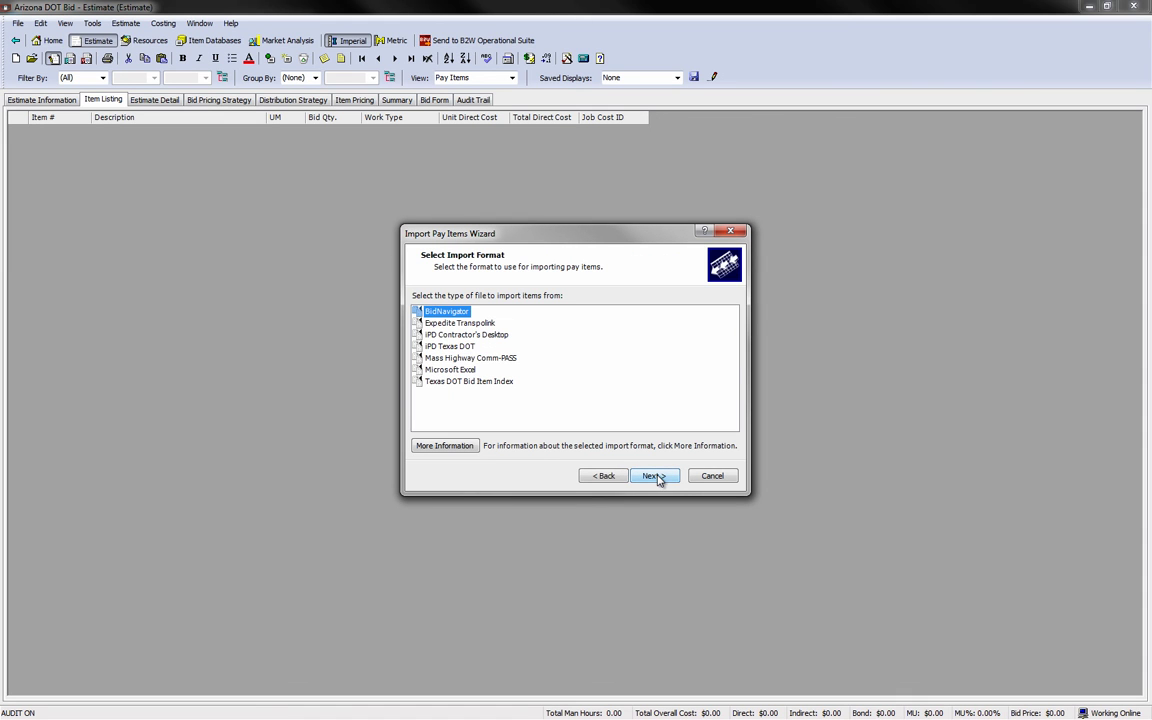
click(478, 324)
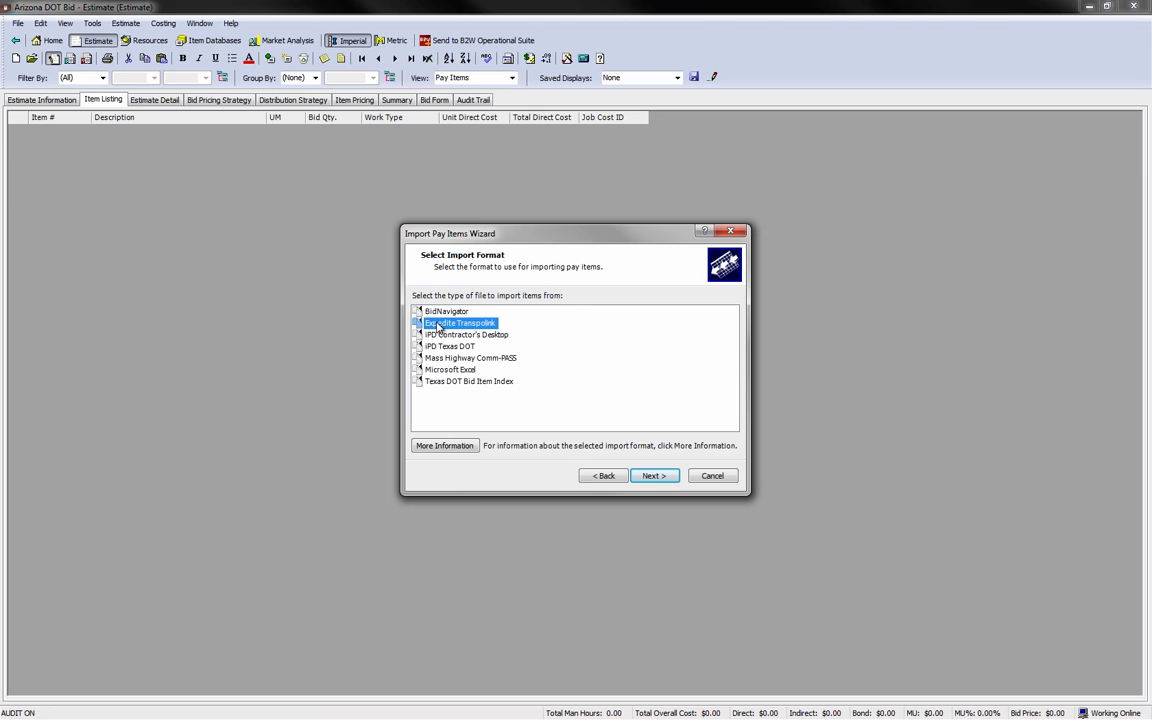
click(460, 372)
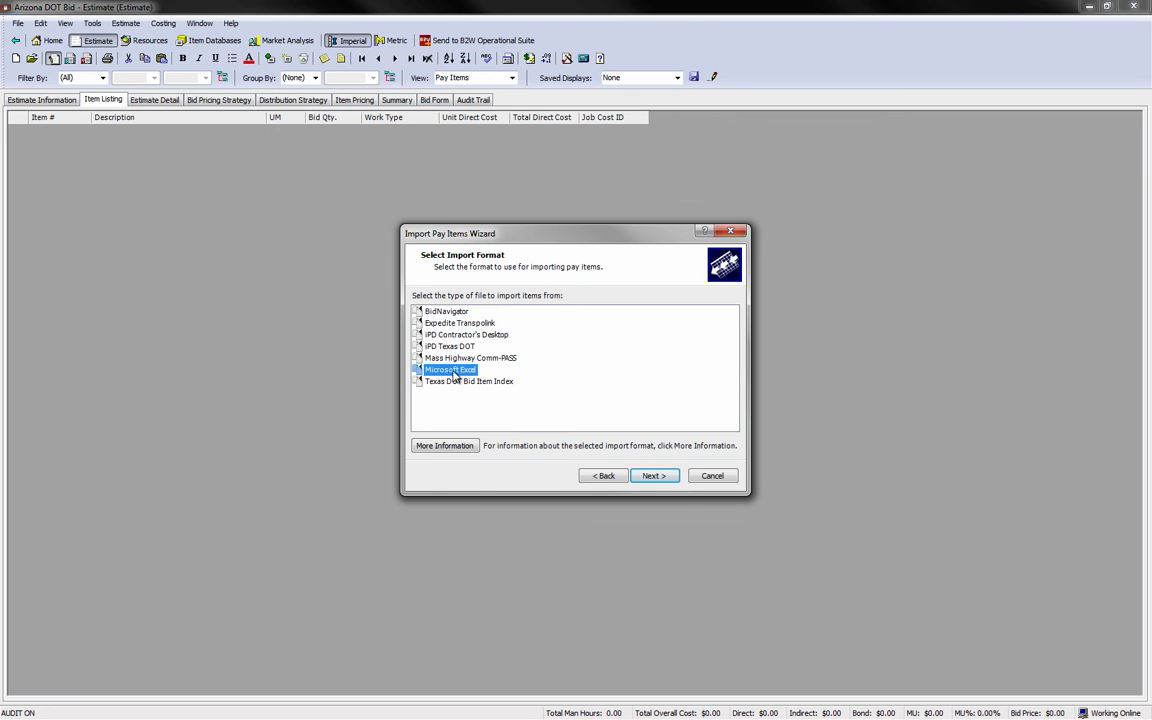
click(446, 324)
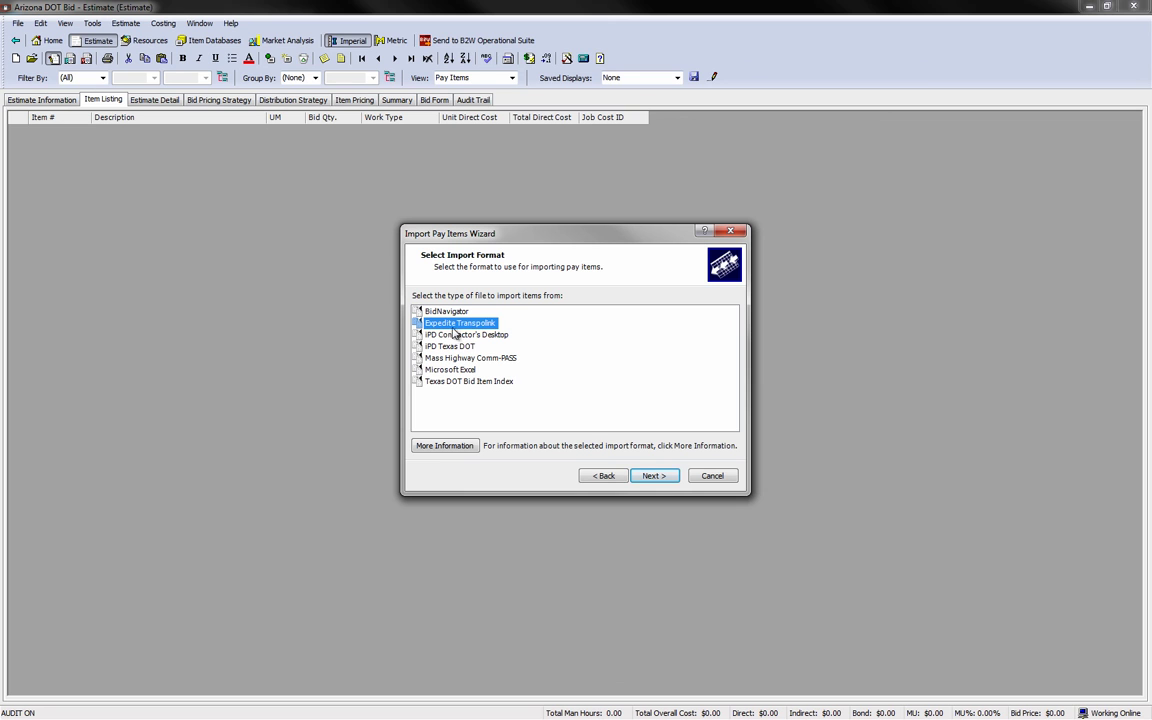
click(652, 476)
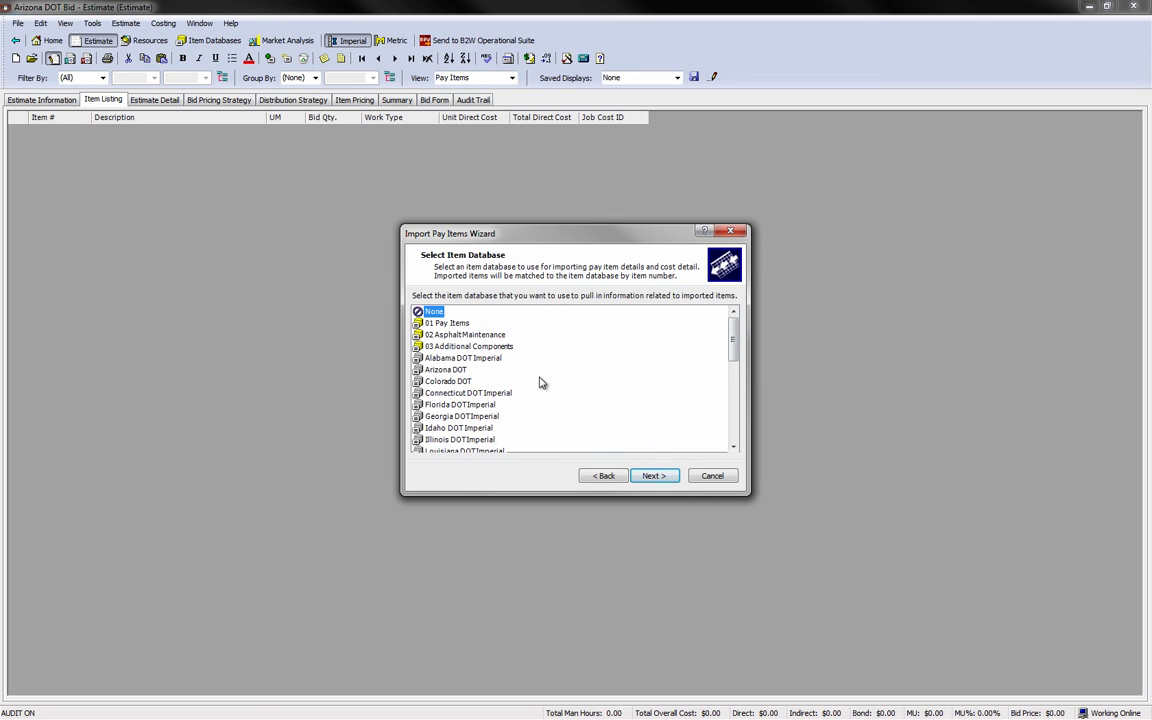
Choose the Arizona DOT item database for the import's cost detail and Arizona-EBS-Example Bid.csv from the Desktop as the import file
click(441, 371)
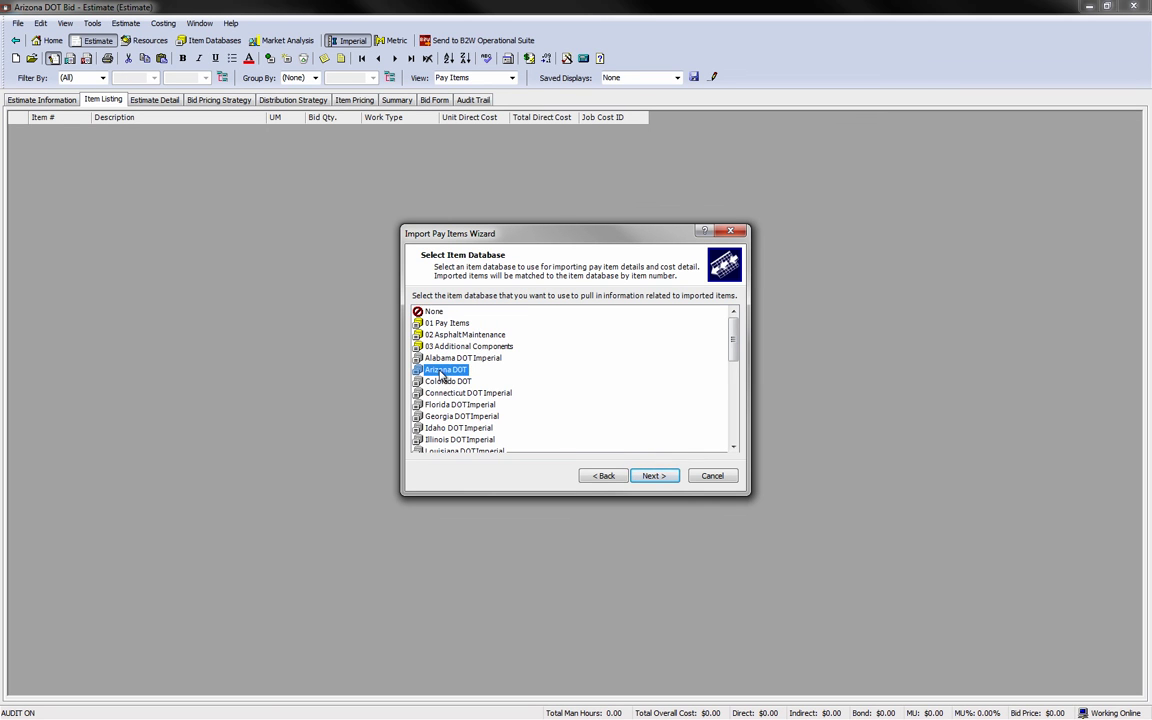
click(654, 477)
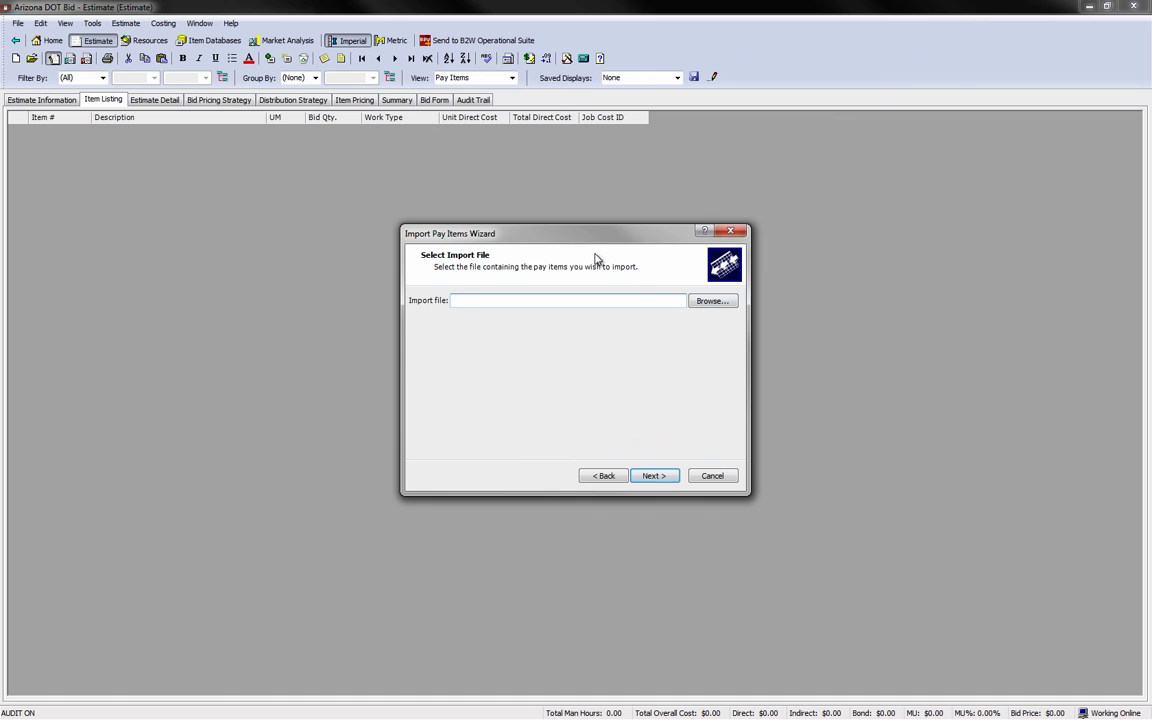
click(700, 305)
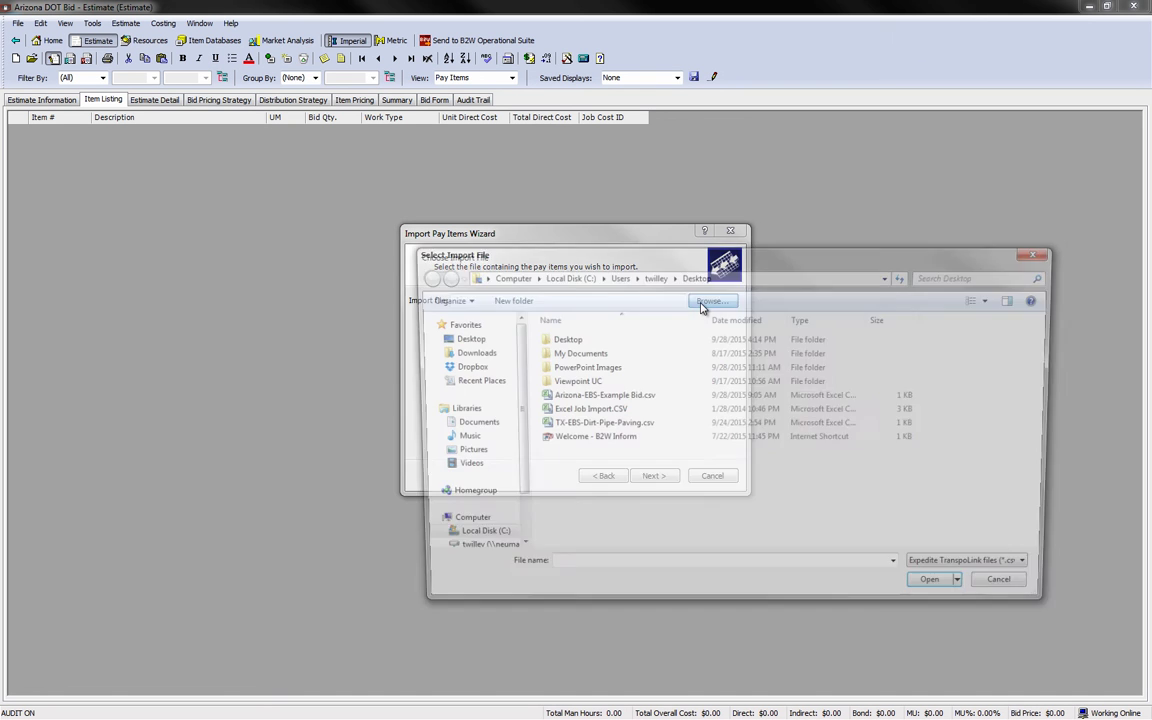
click(614, 396)
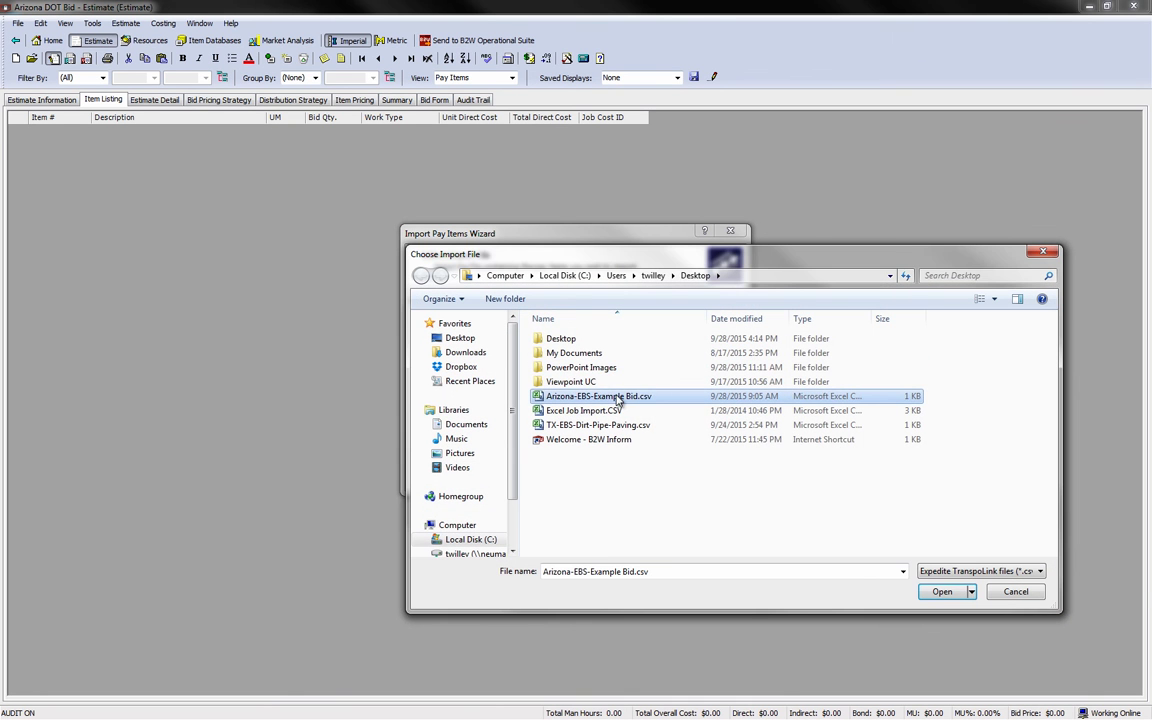
click(940, 592)
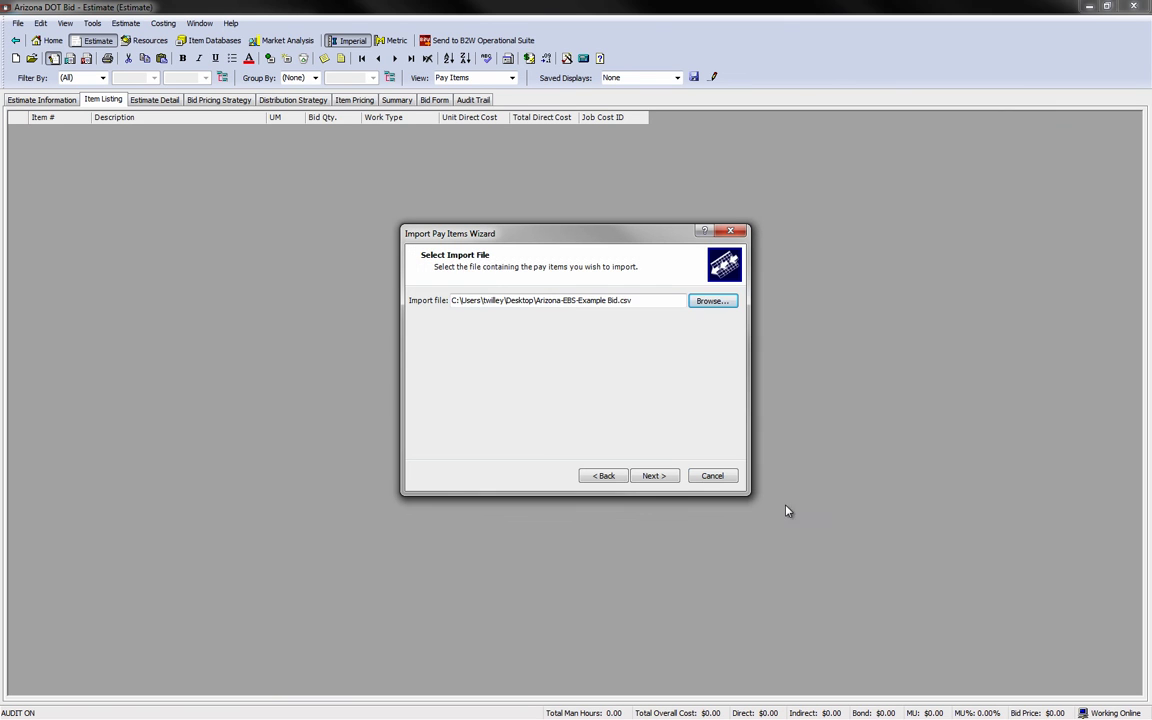
Accept the matched units of measure and finish importing the pay items into the estimate
click(662, 477)
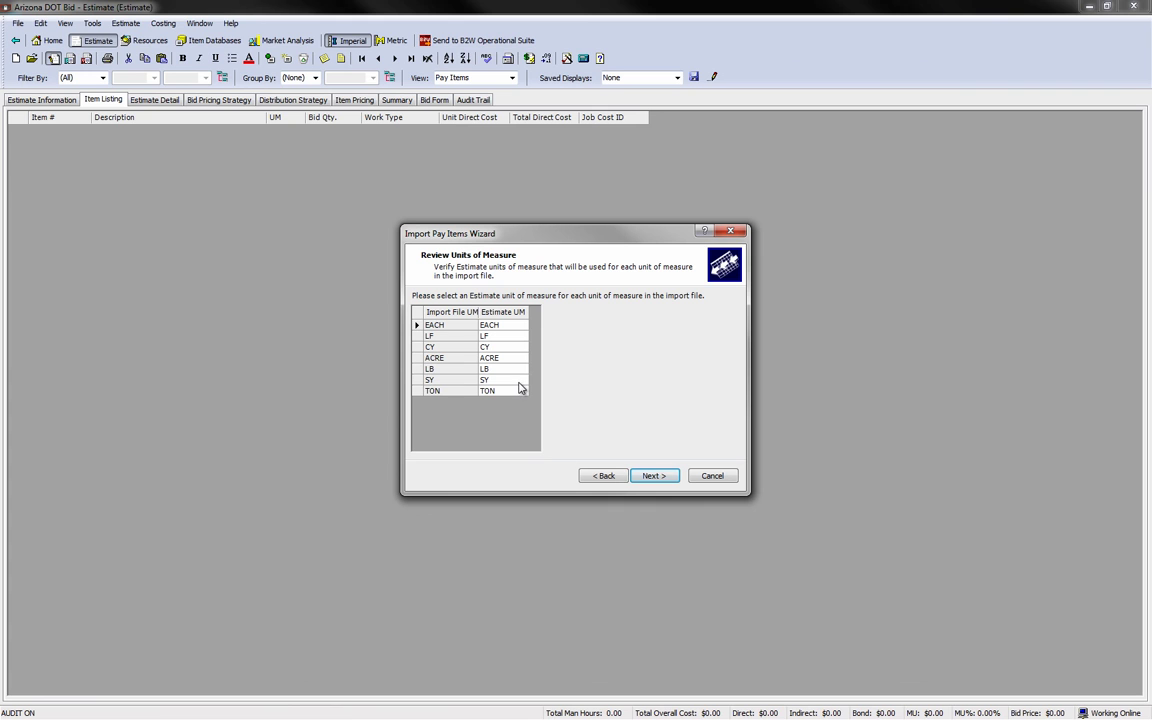
click(655, 476)
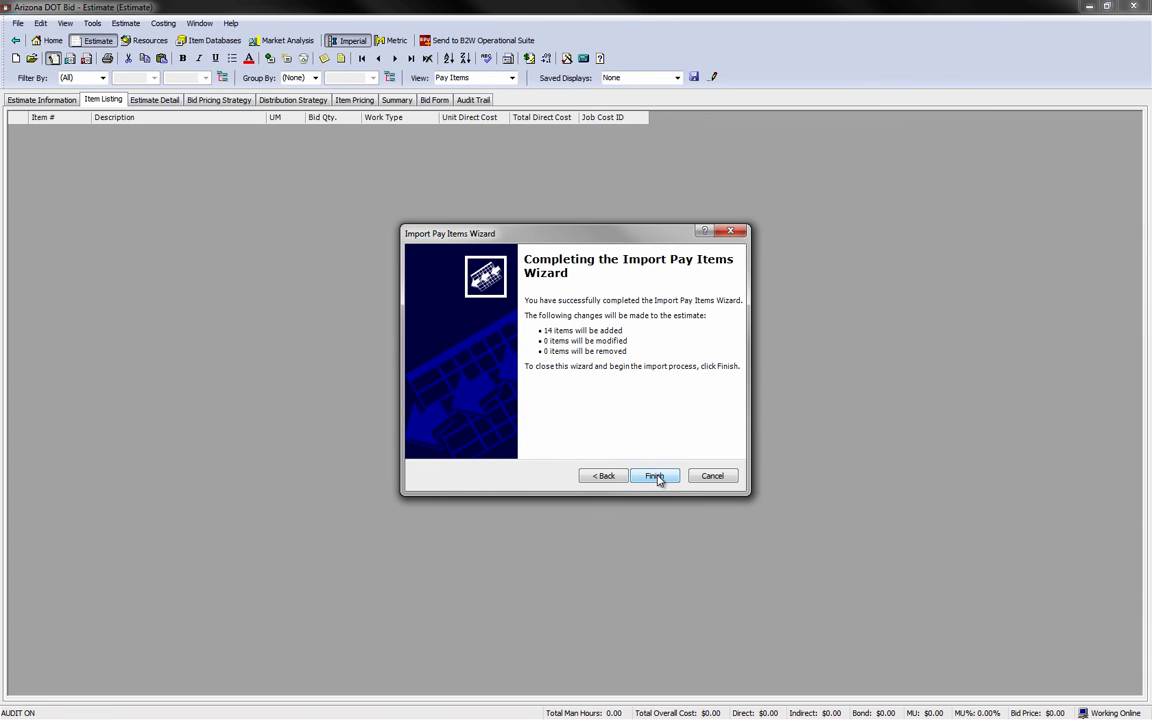
click(658, 479)
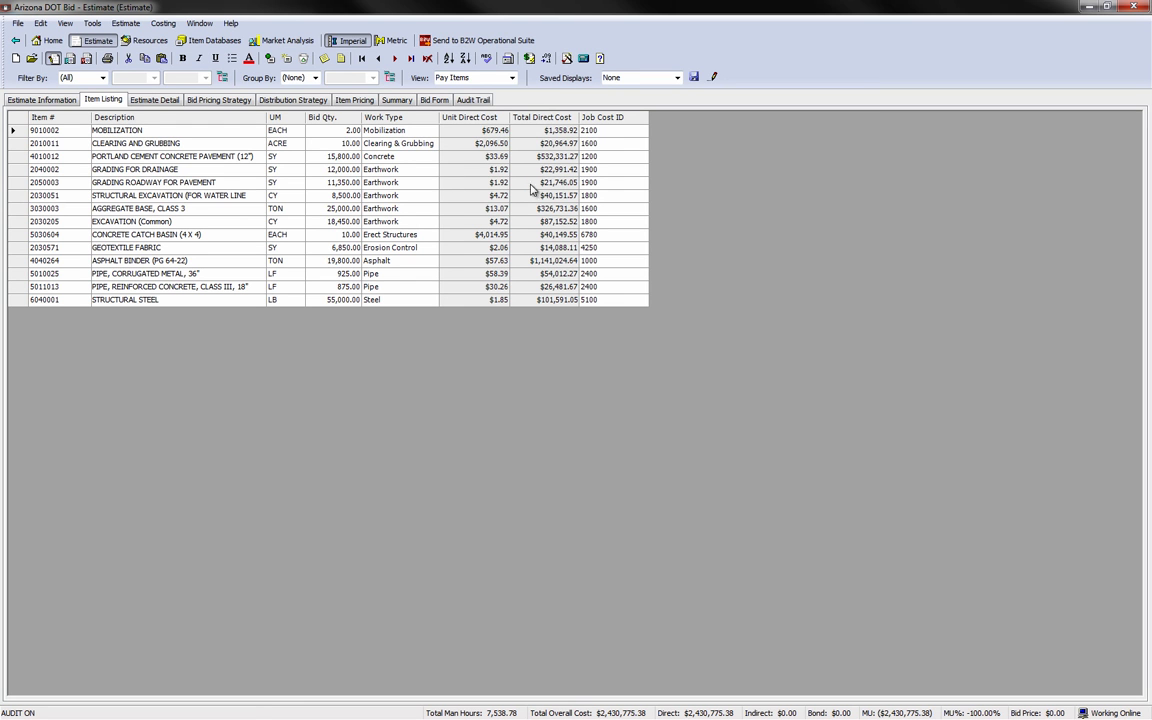
Show the listing as Pay Items and Cost Structure, and expand Portland Cement Concrete Pavement down to the Concrete Paving Crew's resources
click(512, 78)
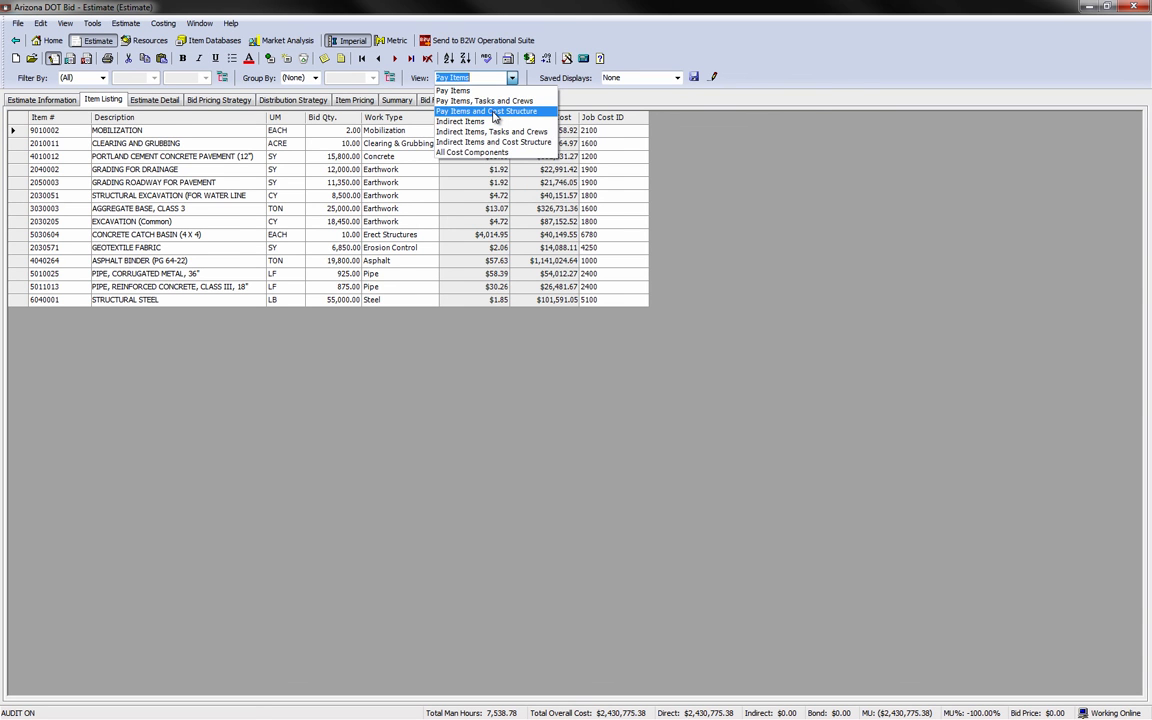
click(493, 112)
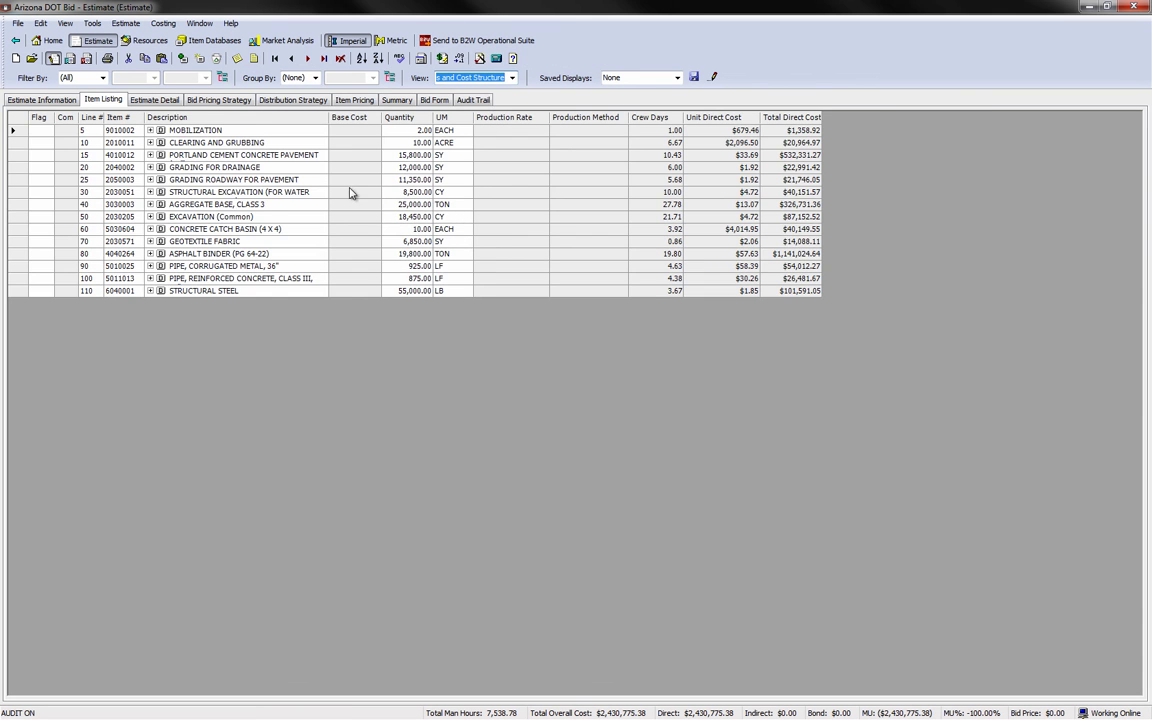
click(150, 155)
click(158, 167)
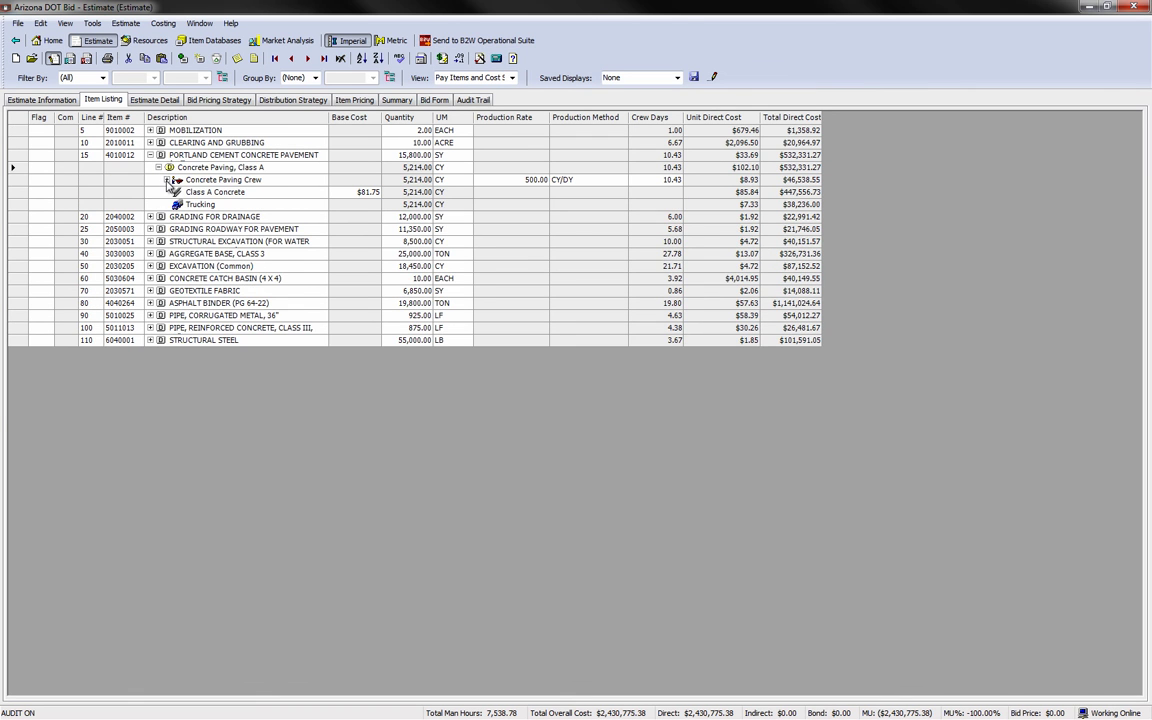
click(167, 180)
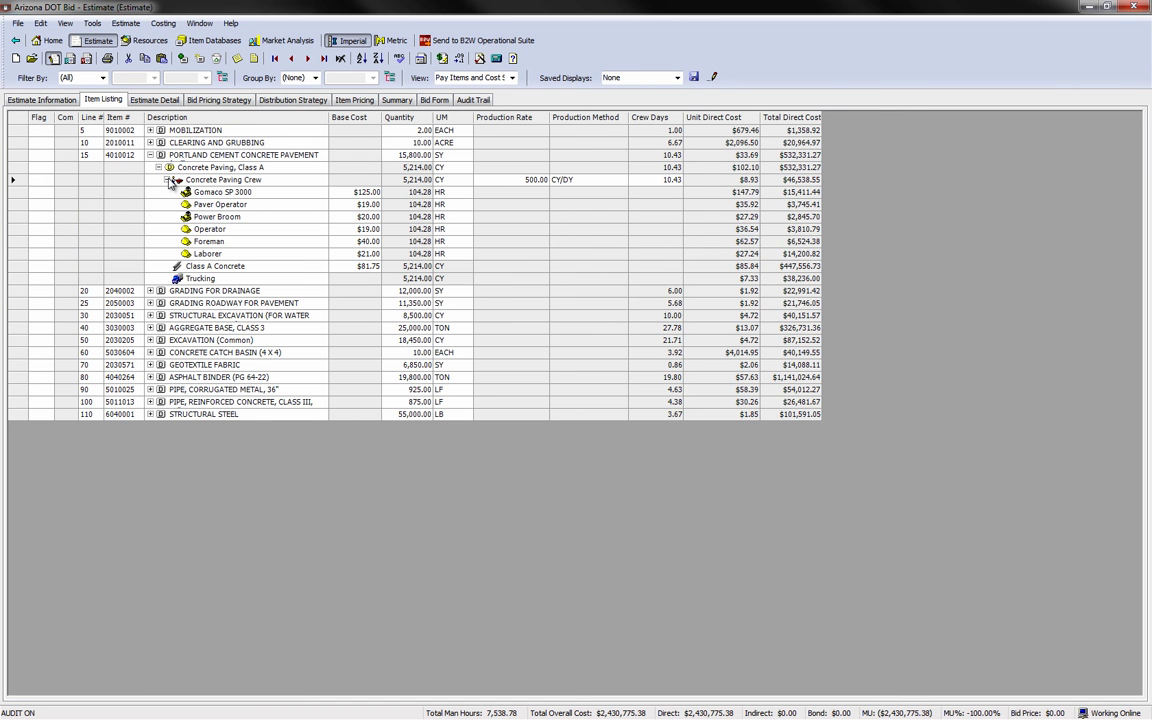
Set the Concrete Paving Crew's production rate to 575 CY/DY and the Class A Concrete base cost to $82.00
click(508, 181)
text(575)
key(Return)
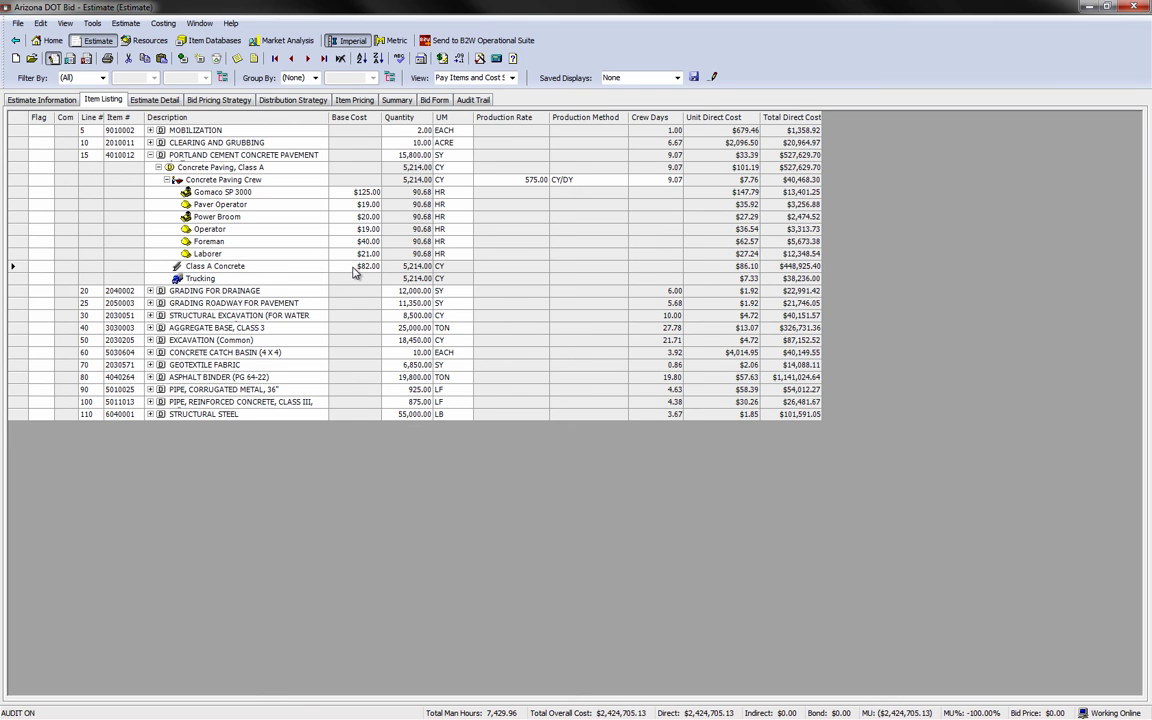
click(91, 23)
mouse_move(121, 84)
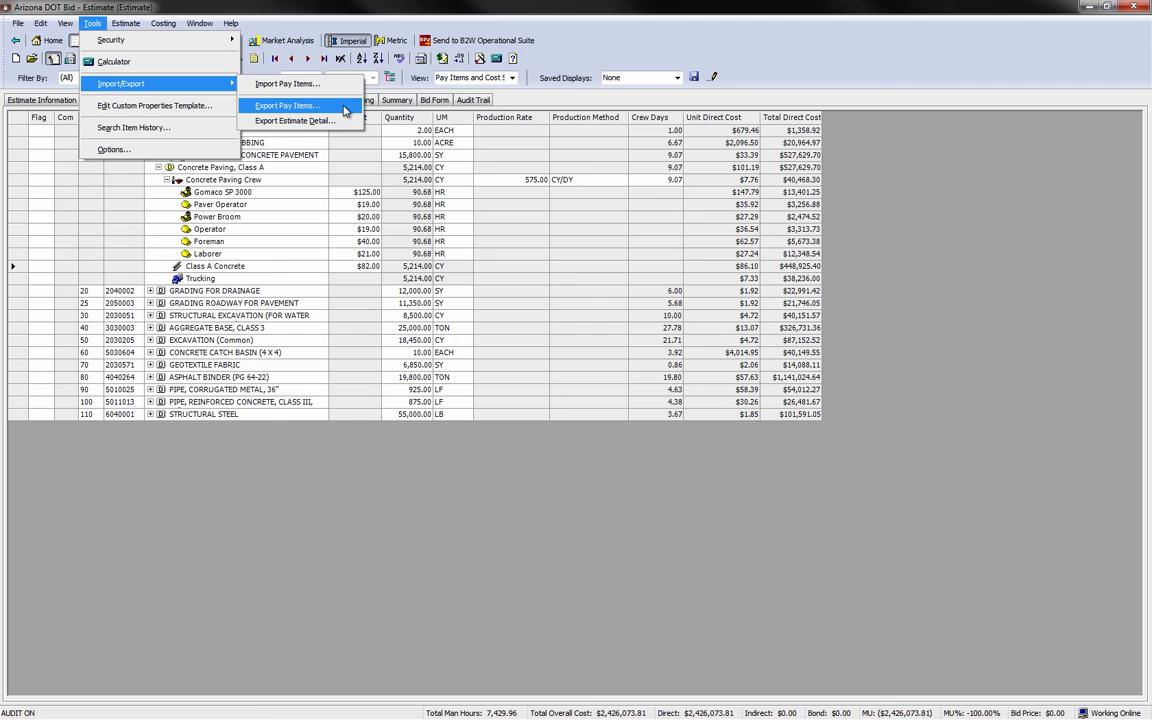
click(478, 100)
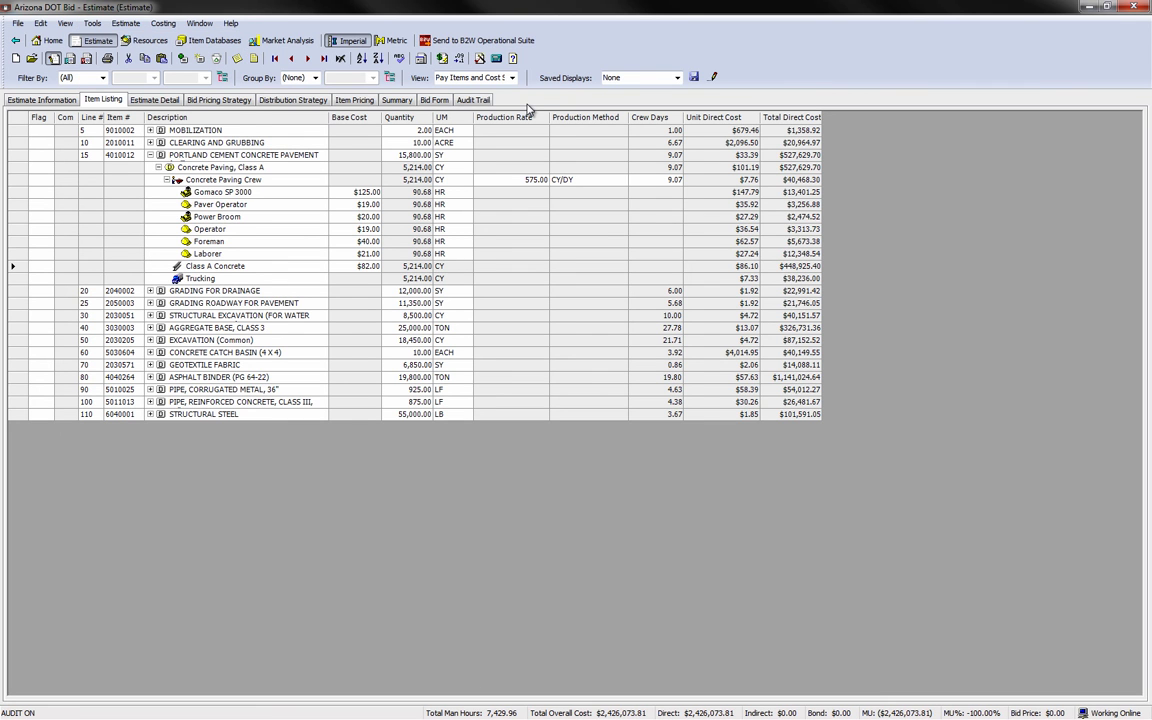